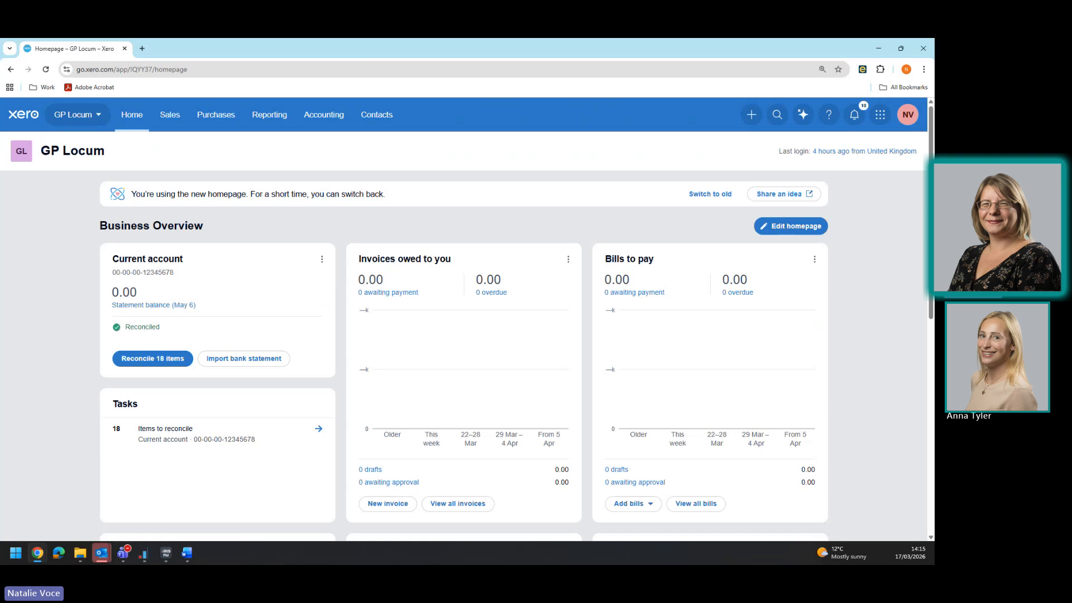
Step: Open the chart of accounts and show only the revenue accounts
{"action": "left_click", "coordinate": [316, 122]}
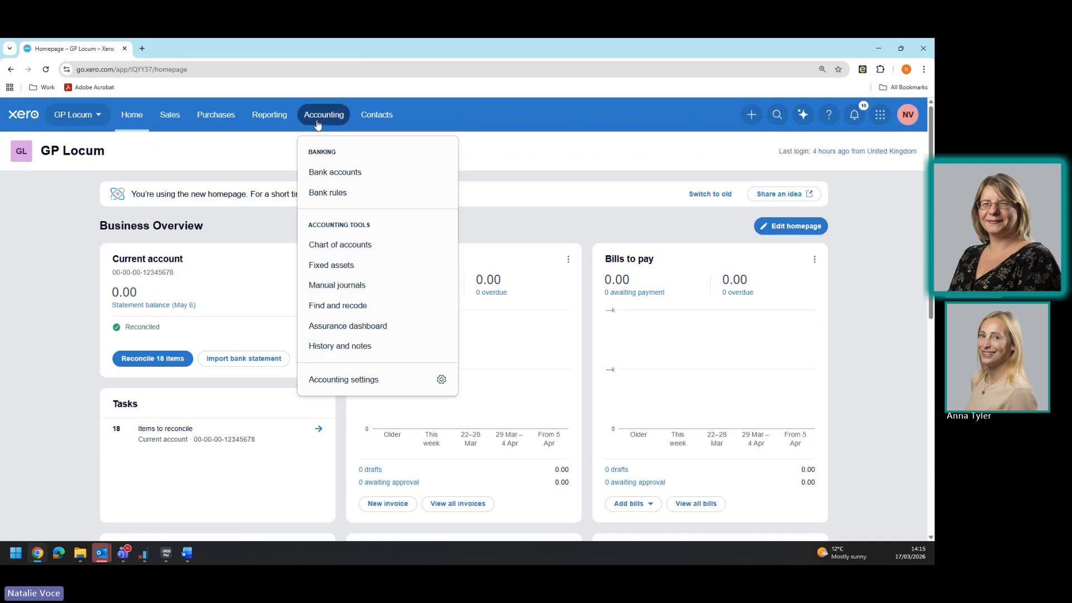
{"action": "left_click", "coordinate": [339, 246]}
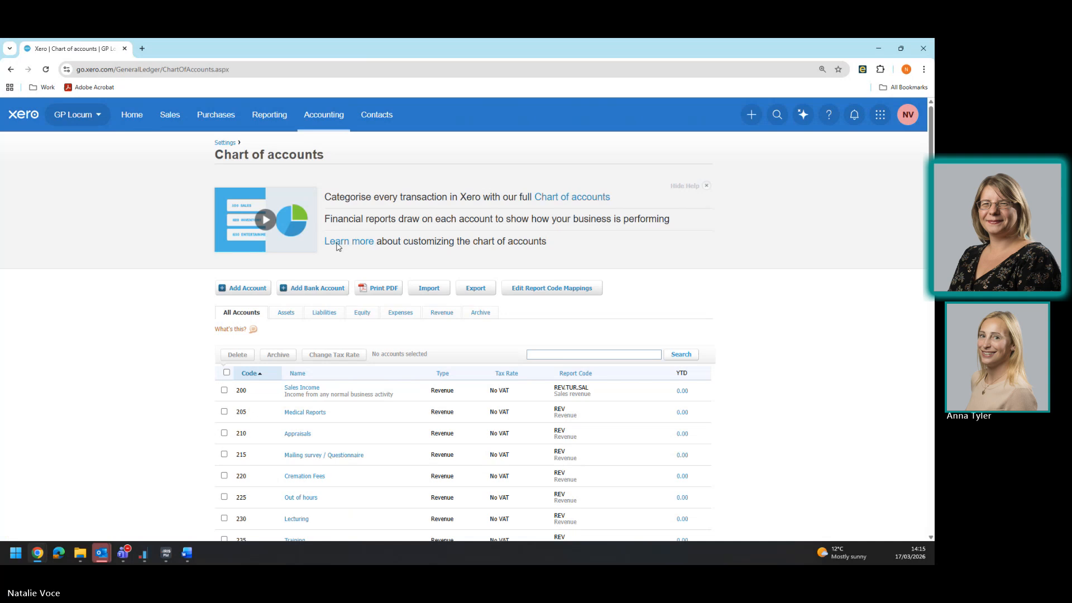
{"action": "scroll", "coordinate": [189, 288], "scroll_direction": "down", "scroll_amount": 3}
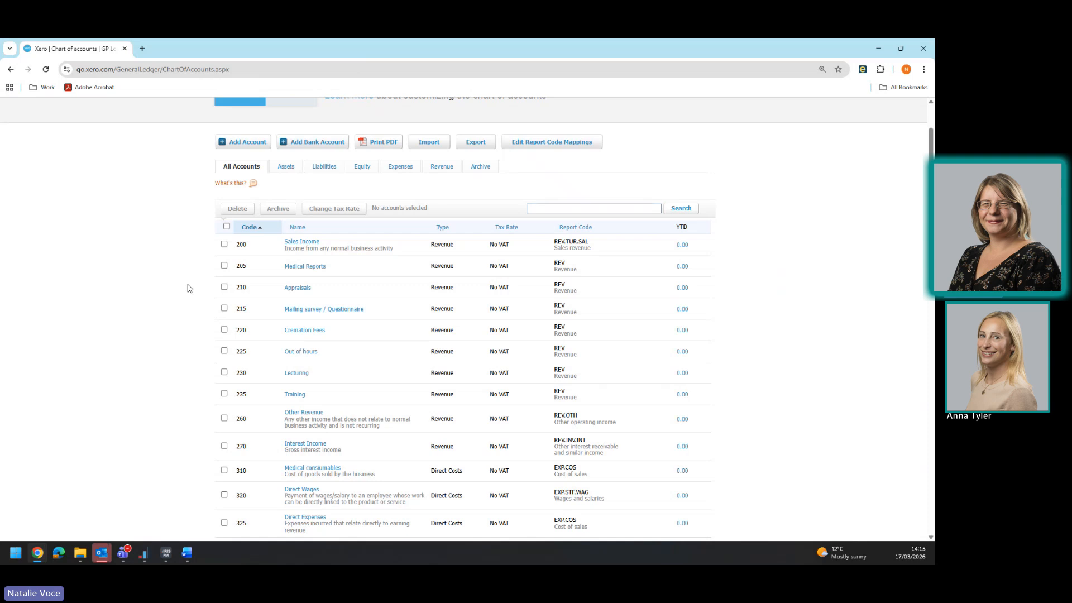
{"action": "scroll", "coordinate": [189, 288], "scroll_direction": "up", "scroll_amount": 2}
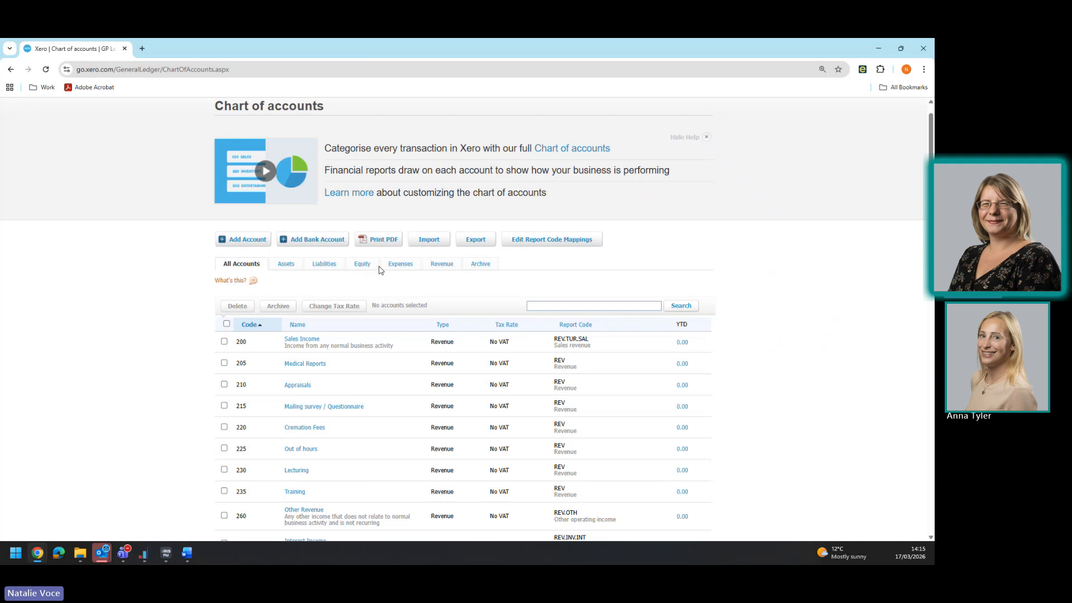
{"action": "left_click", "coordinate": [442, 265]}
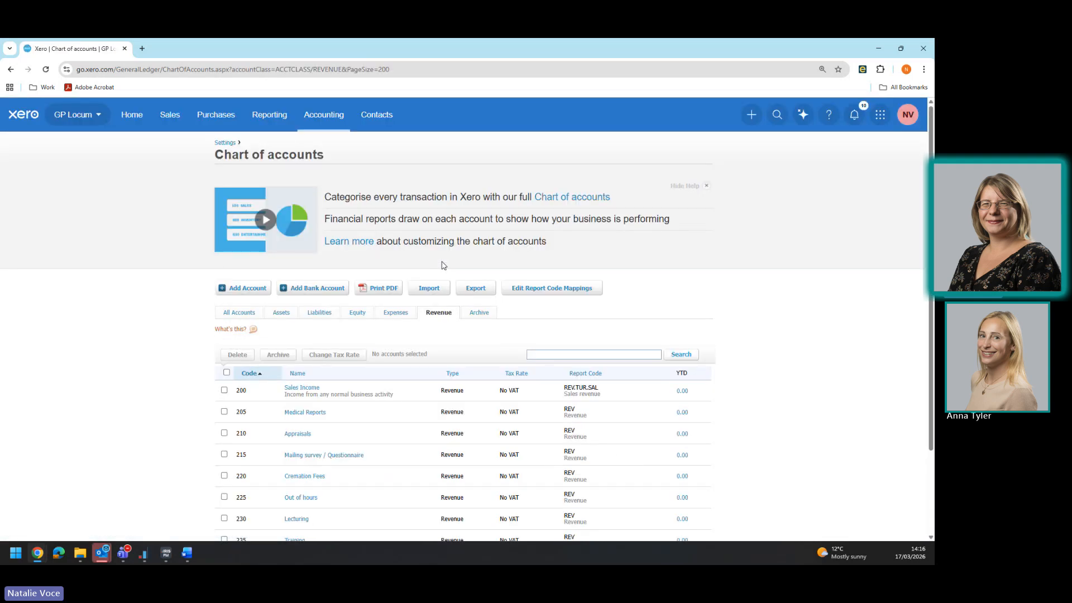
{"action": "scroll", "coordinate": [442, 265], "scroll_direction": "down", "scroll_amount": 2}
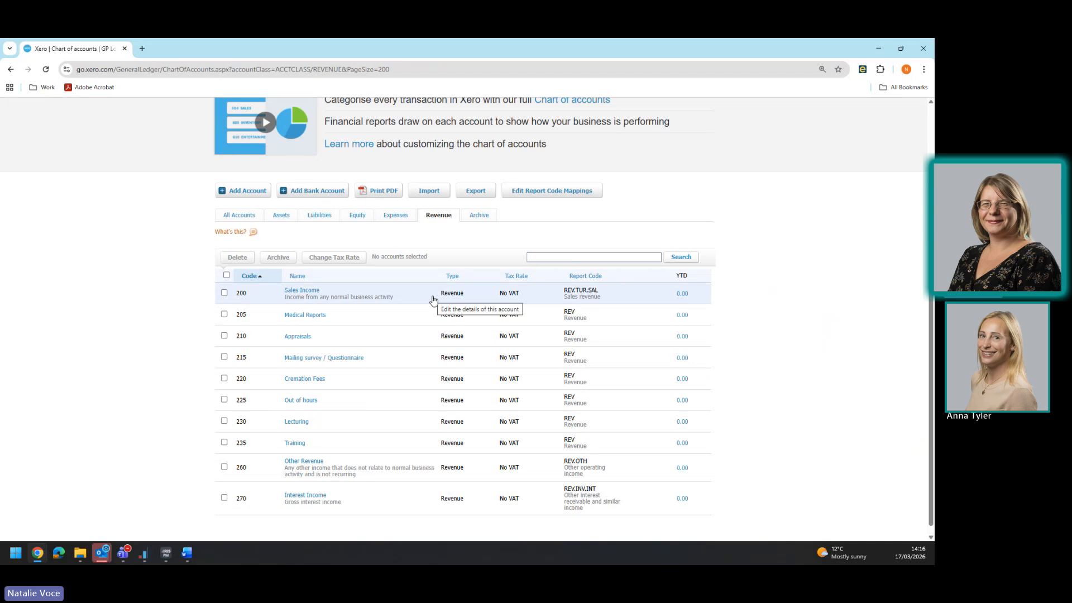
Step: Rename the revenue account with code 200 to Locum Income and save it
{"action": "left_click", "coordinate": [294, 290]}
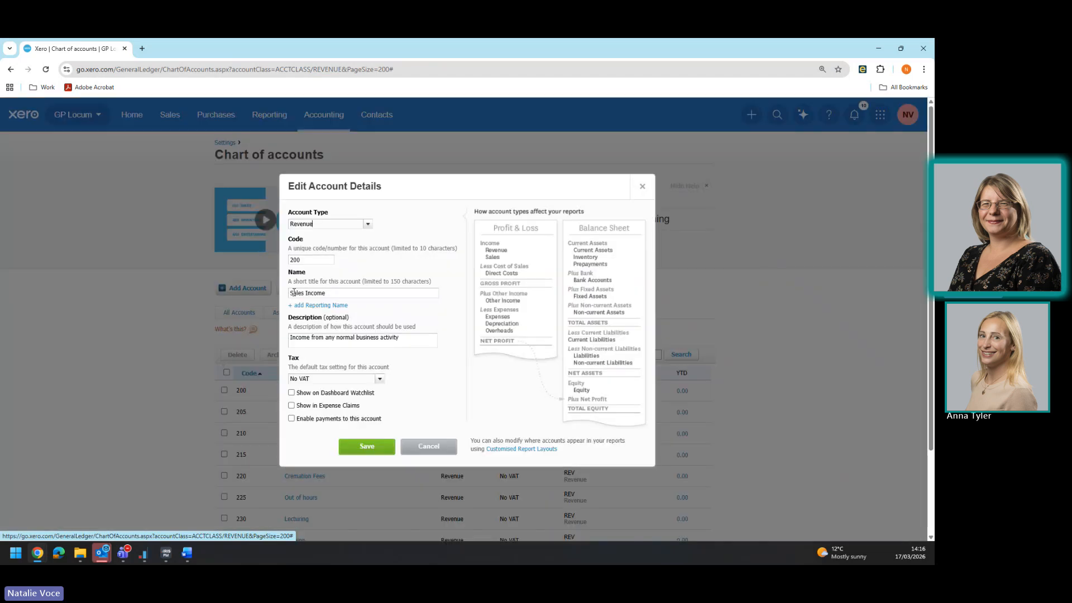
{"action": "left_click_drag", "start_coordinate": [304, 293], "coordinate": [270, 298]}
{"action": "type", "text": "Locum"}
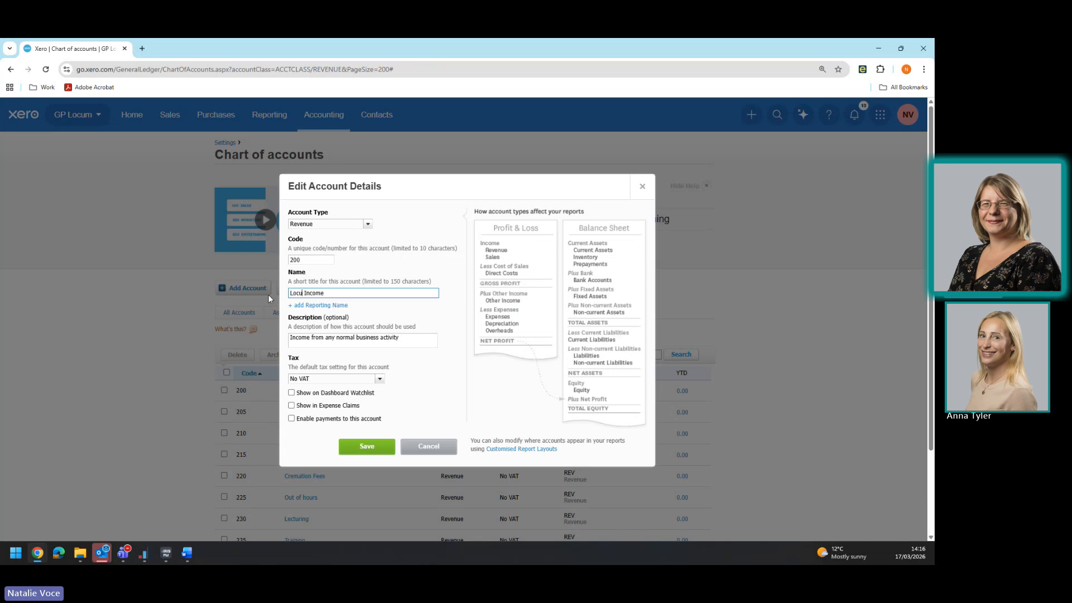
{"action": "key", "text": "BackSpace"}
{"action": "left_click", "coordinate": [364, 445]}
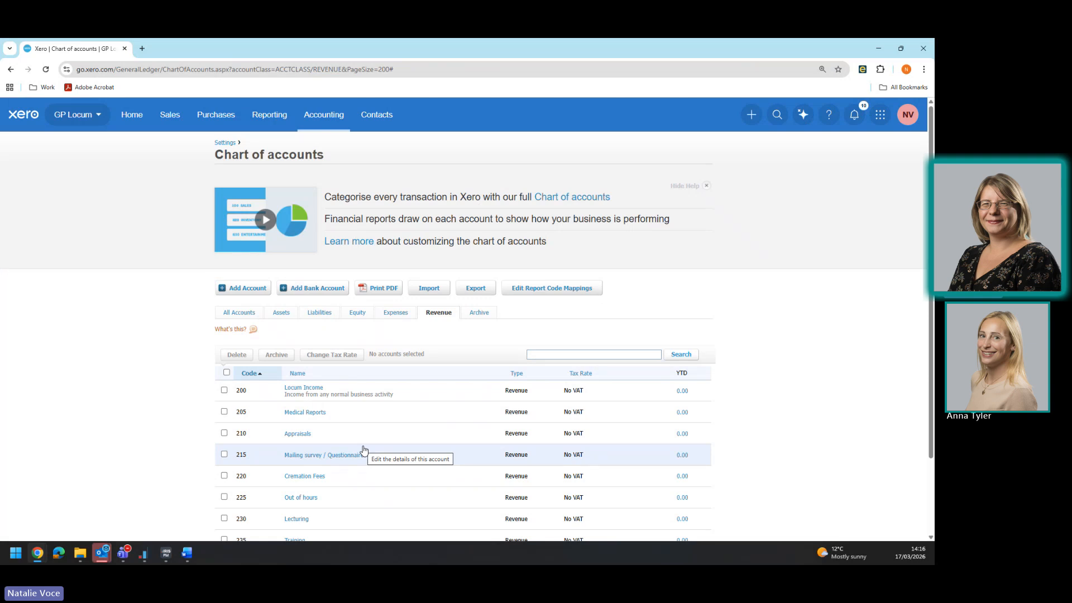
{"action": "left_click", "coordinate": [253, 288]}
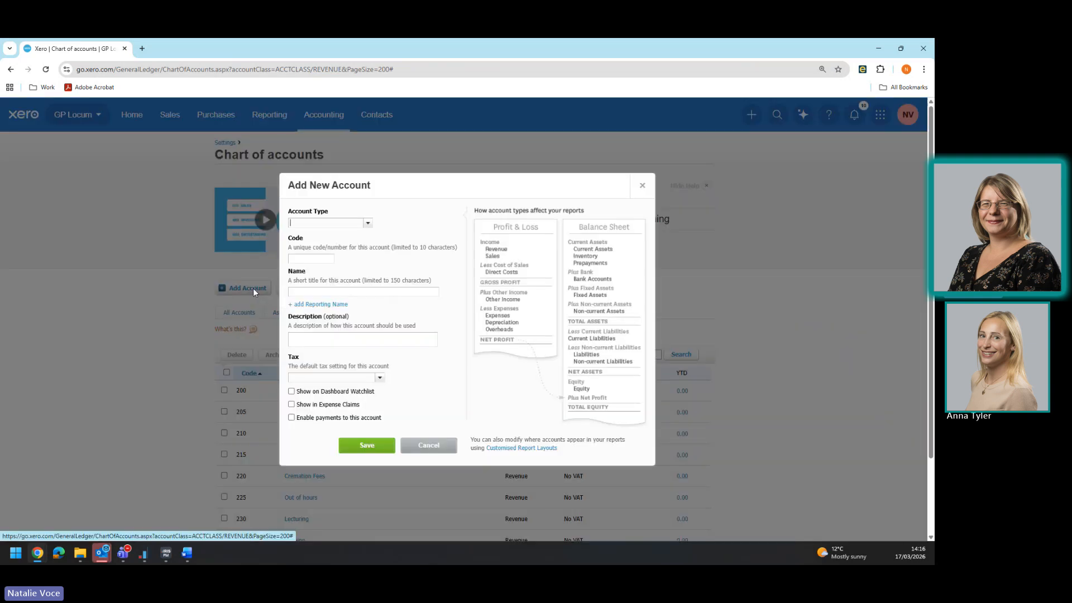
{"action": "left_click", "coordinate": [354, 222]}
{"action": "type", "text": "rev"}
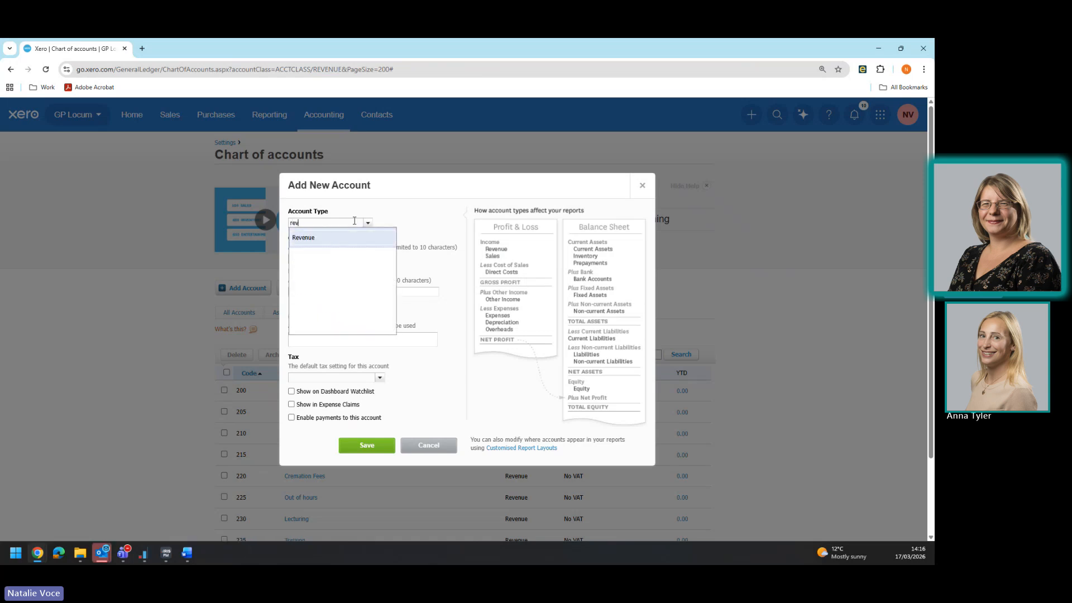
{"action": "left_click", "coordinate": [335, 238]}
{"action": "left_click", "coordinate": [307, 260]}
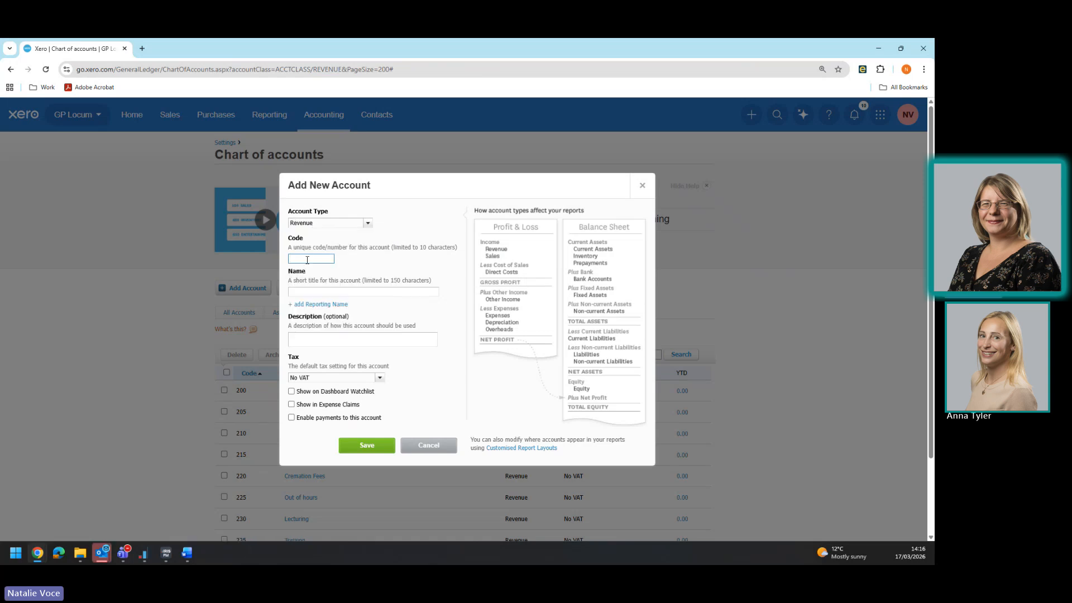
{"action": "type", "text": "201"}
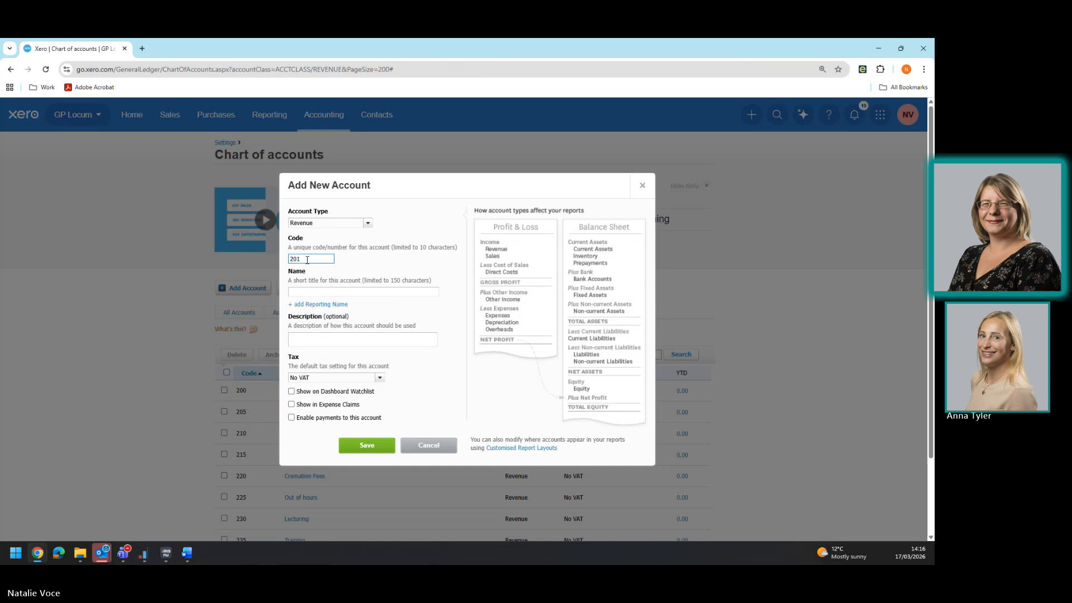
{"action": "key", "text": "Tab"}
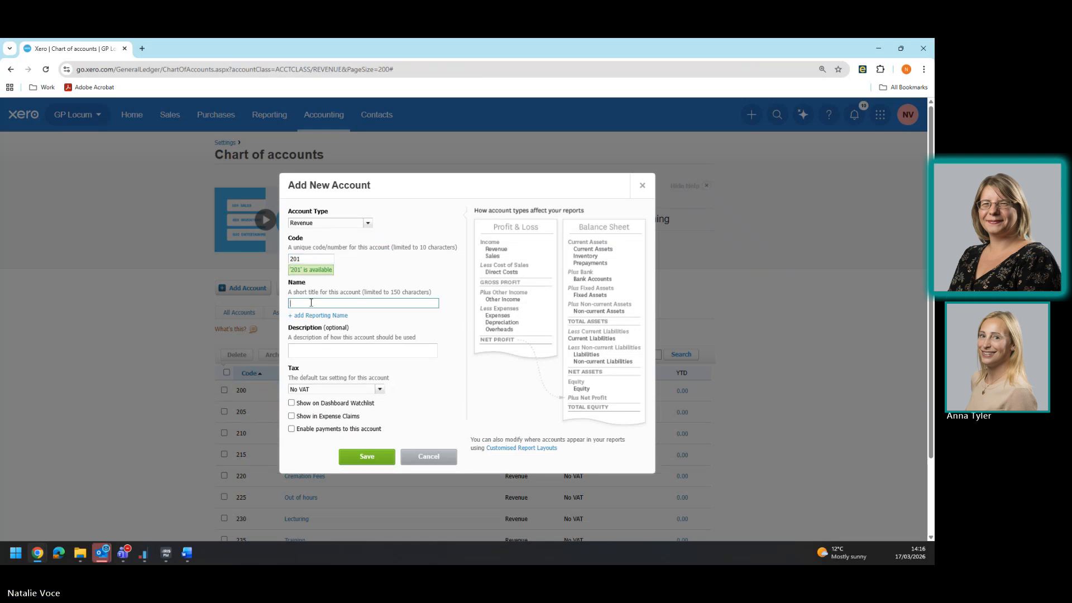
{"action": "left_click", "coordinate": [438, 461]}
Step: Go to the bank accounts and open the items to reconcile for the Current account
{"action": "scroll", "coordinate": [170, 363], "scroll_direction": "down", "scroll_amount": 2}
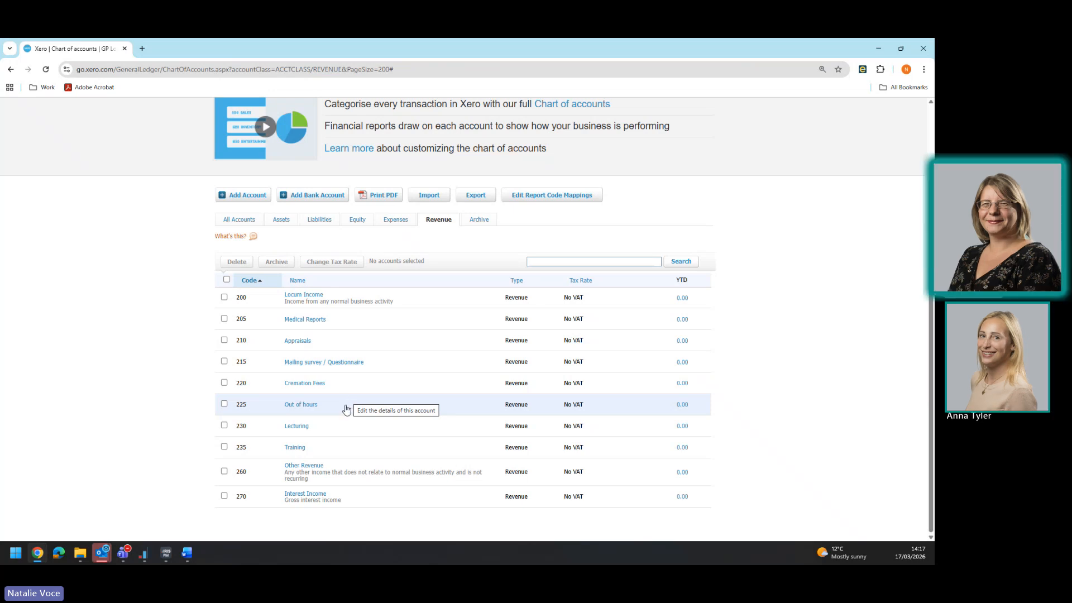
{"action": "scroll", "coordinate": [348, 404], "scroll_direction": "up", "scroll_amount": 2}
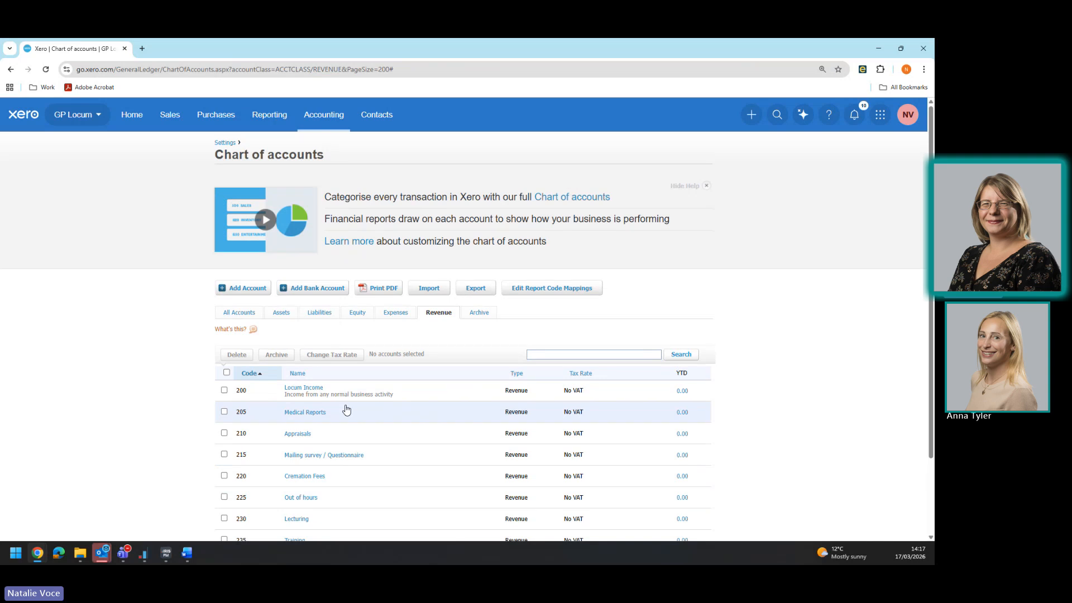
{"action": "left_click", "coordinate": [334, 122]}
{"action": "left_click", "coordinate": [341, 174]}
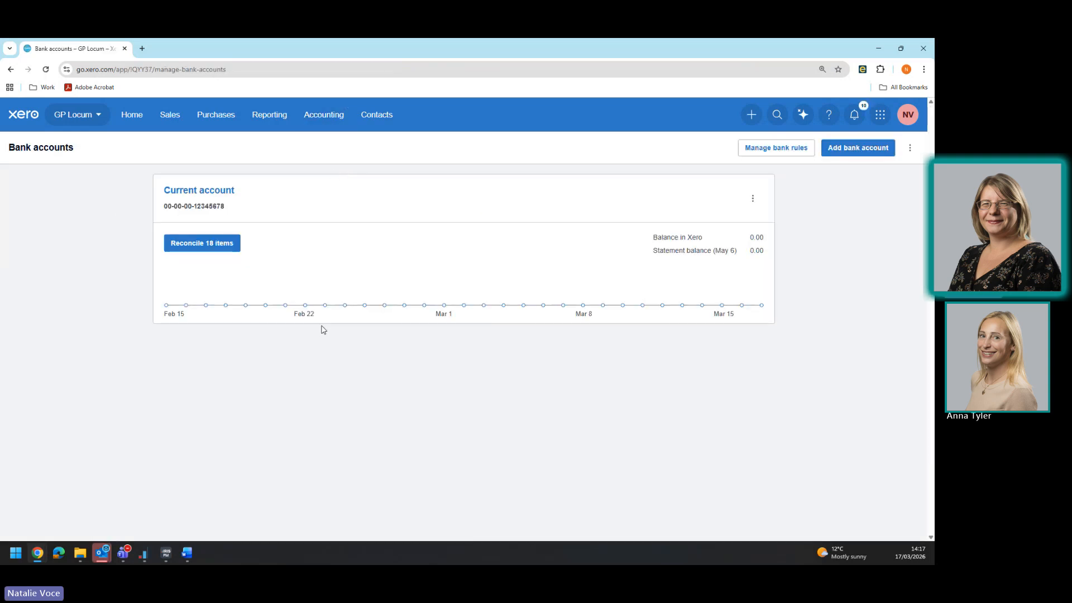
{"action": "left_click", "coordinate": [195, 253]}
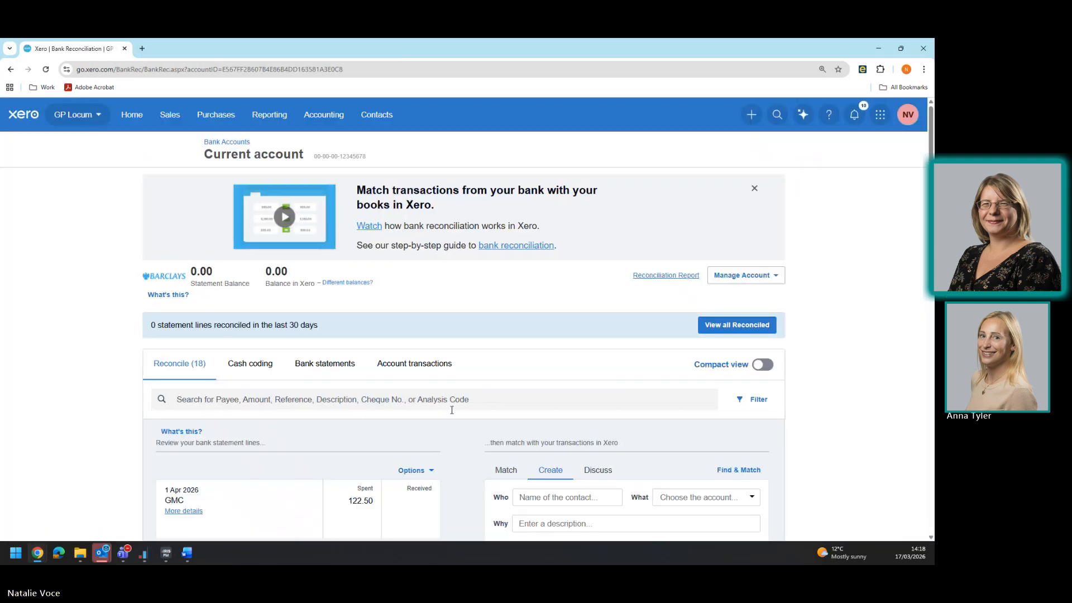
Step: Examine the unreconciled statement lines of the Current account, comparing their spent and received amounts
{"action": "scroll", "coordinate": [452, 411], "scroll_direction": "down", "scroll_amount": 3}
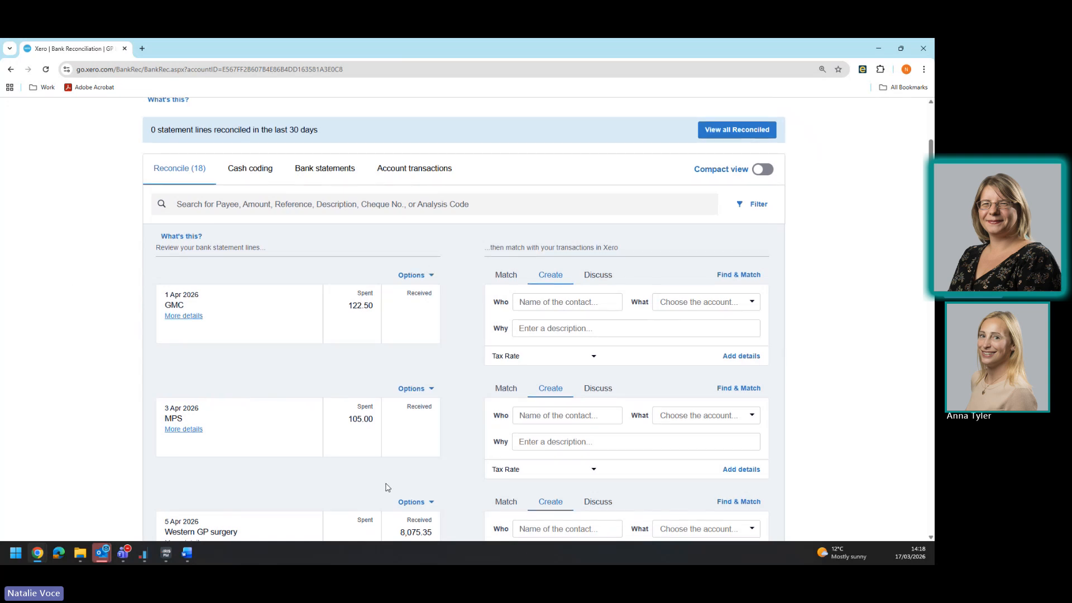
{"action": "scroll", "coordinate": [388, 487], "scroll_direction": "down", "scroll_amount": 2}
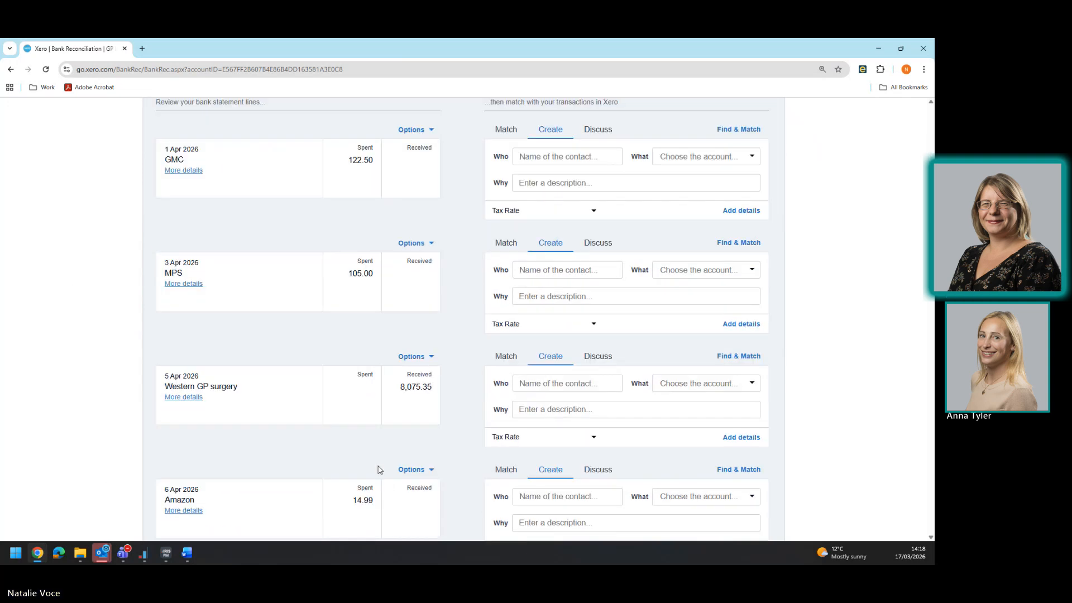
{"action": "scroll", "coordinate": [378, 468], "scroll_direction": "up", "scroll_amount": 2}
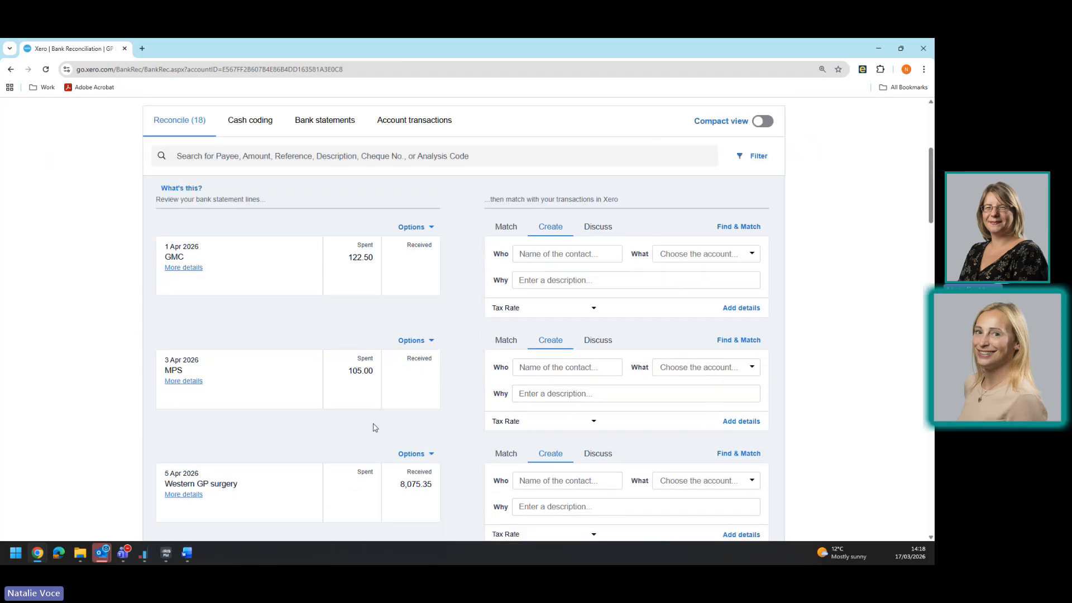
{"action": "left_click_drag", "start_coordinate": [356, 246], "coordinate": [442, 250]}
{"action": "scroll", "coordinate": [310, 389], "scroll_direction": "down", "scroll_amount": 1}
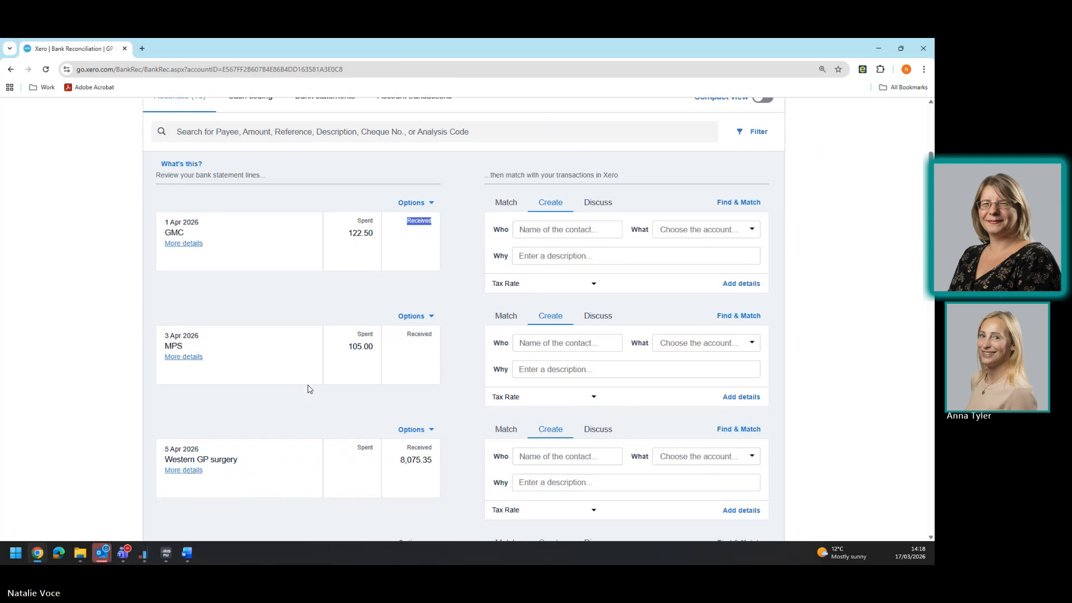
{"action": "scroll", "coordinate": [310, 389], "scroll_direction": "down", "scroll_amount": 1}
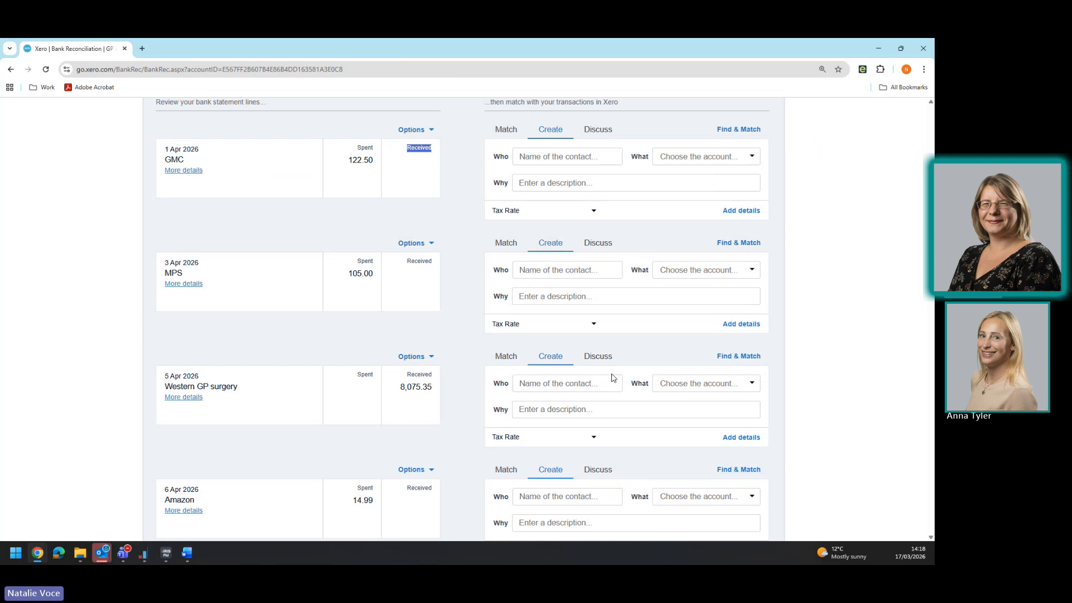
{"action": "scroll", "coordinate": [349, 323], "scroll_direction": "down", "scroll_amount": 1}
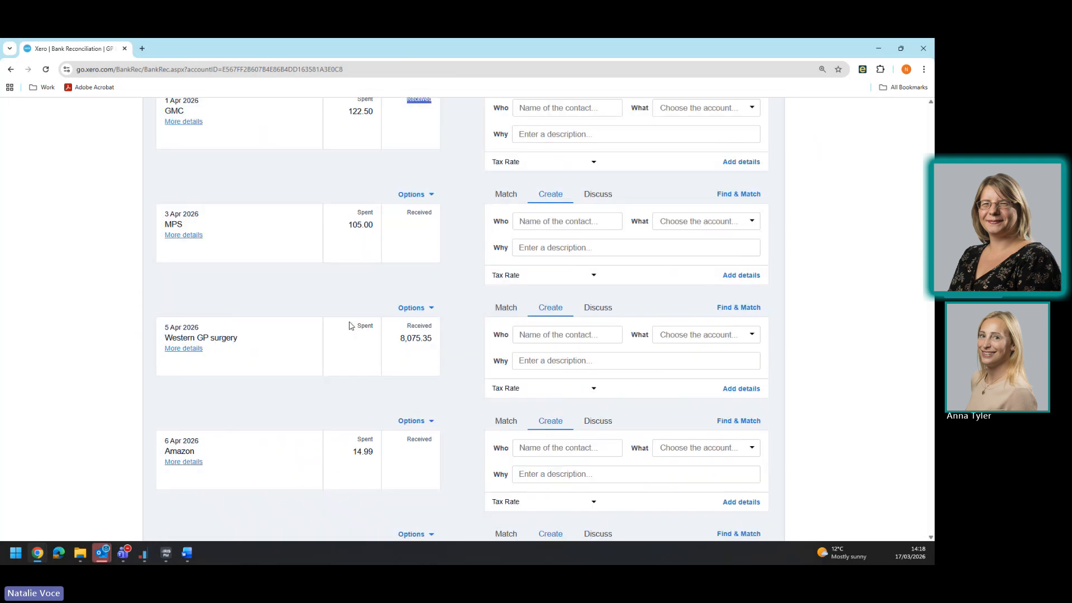
{"action": "left_click_drag", "start_coordinate": [400, 347], "coordinate": [438, 344]}
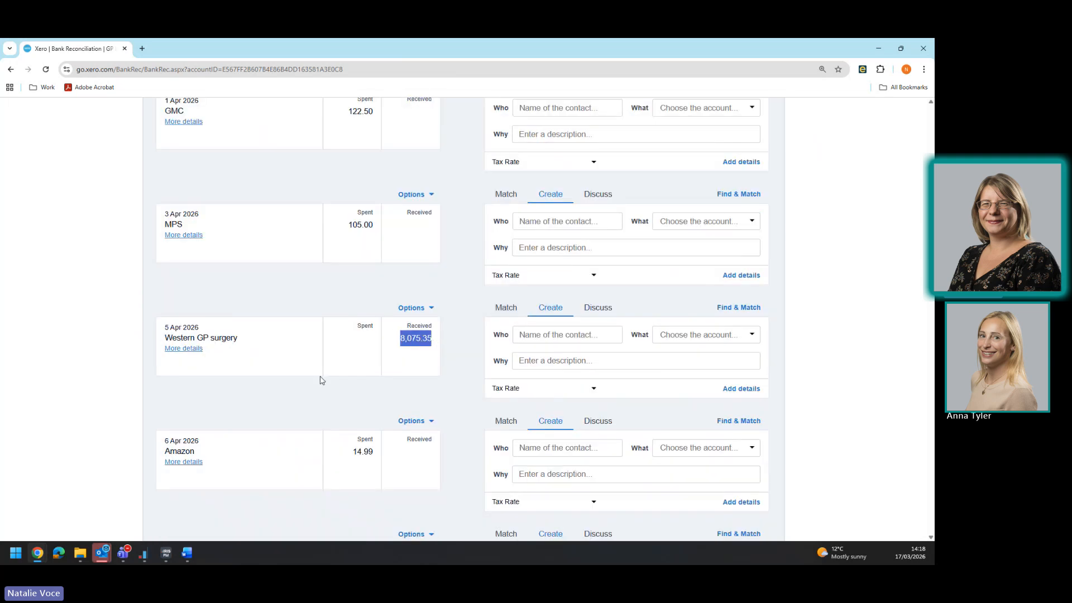
{"action": "left_click", "coordinate": [306, 407]}
Step: Open the detailed transaction entry for the 5 Apr 2026 Western GP surgery receipt and set its reference to Inv 35
{"action": "scroll", "coordinate": [324, 407], "scroll_direction": "down", "scroll_amount": 2}
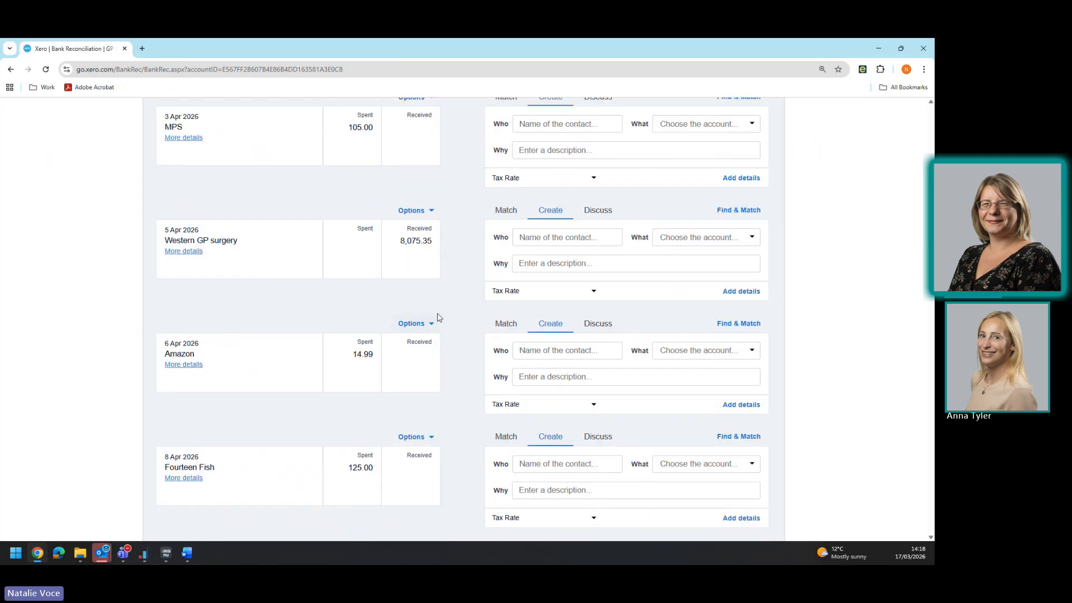
{"action": "left_click", "coordinate": [747, 296]}
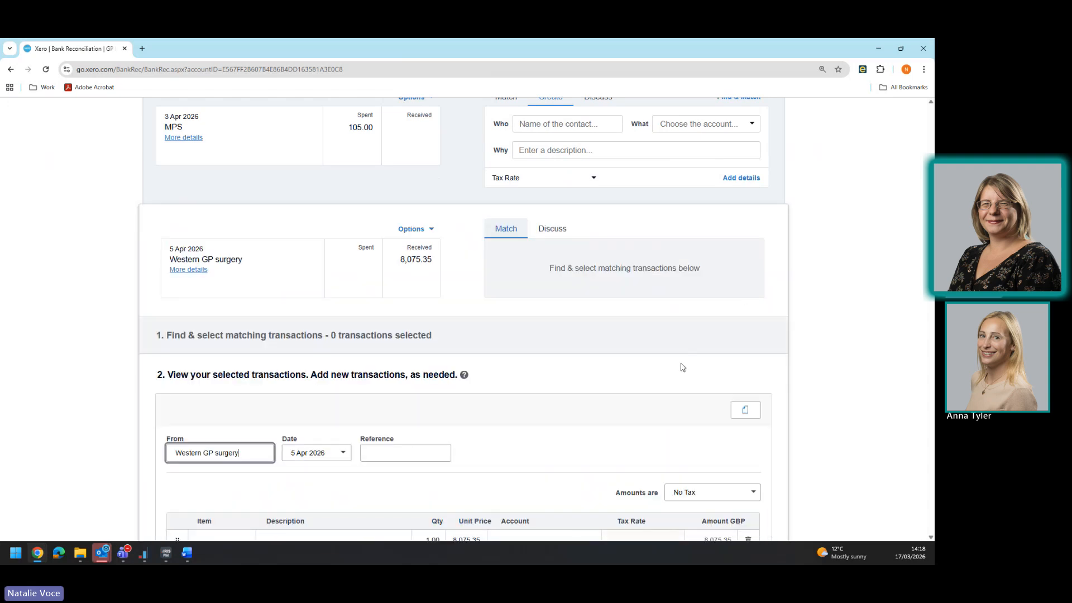
{"action": "scroll", "coordinate": [681, 367], "scroll_direction": "down", "scroll_amount": 3}
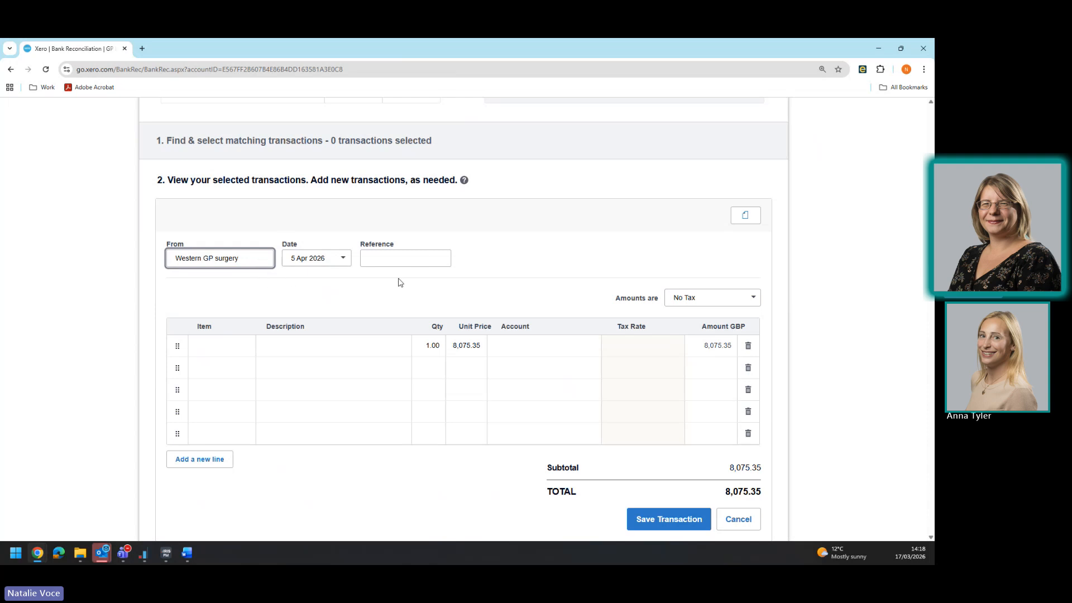
{"action": "left_click", "coordinate": [422, 256]}
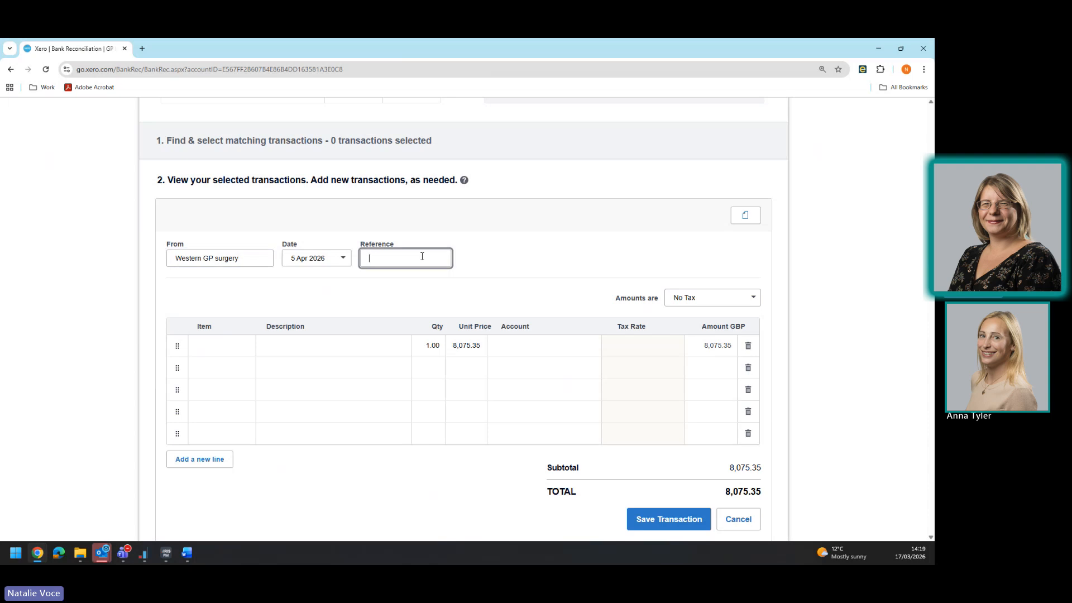
{"action": "type", "text": "Inv 35"}
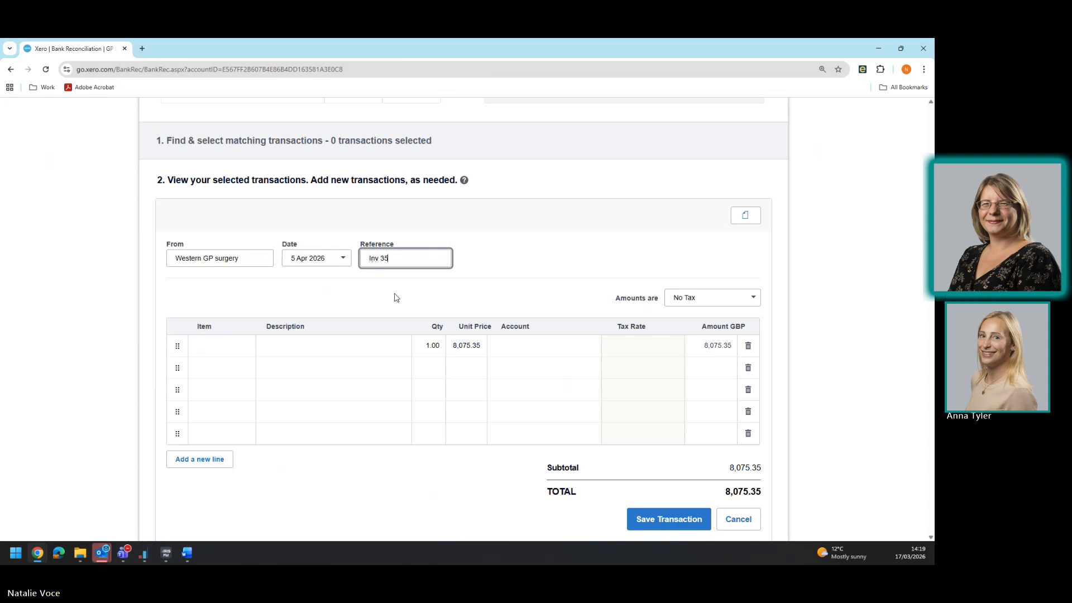
Step: In the first line of the Western GP surgery transaction, enter the description Inv 35 and a unit price of 7150
{"action": "left_click", "coordinate": [313, 345]}
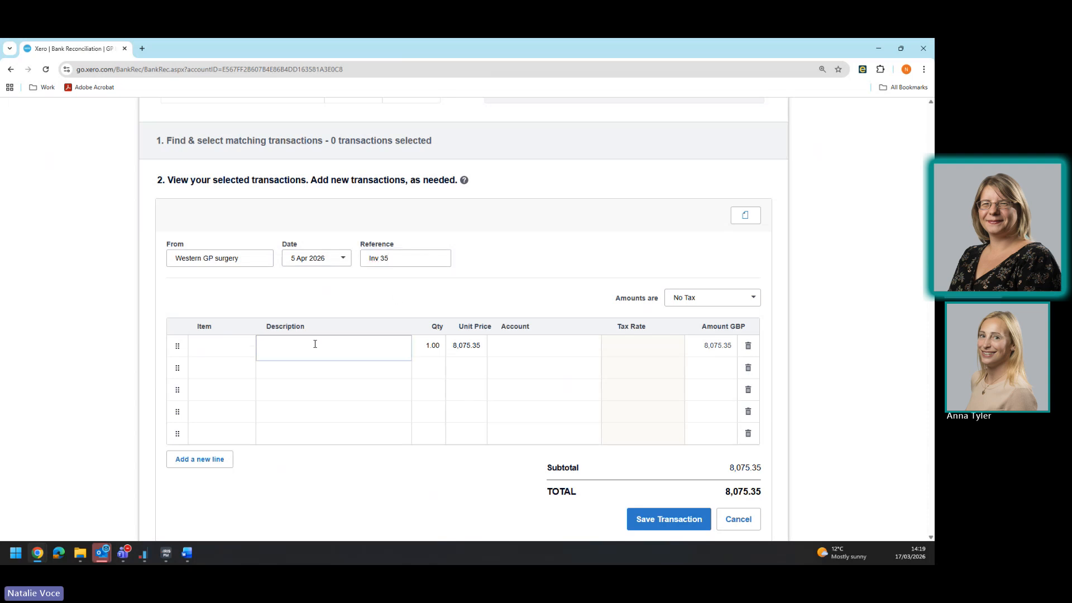
{"action": "type", "text": "Inv 35"}
{"action": "key", "text": "Tab"}
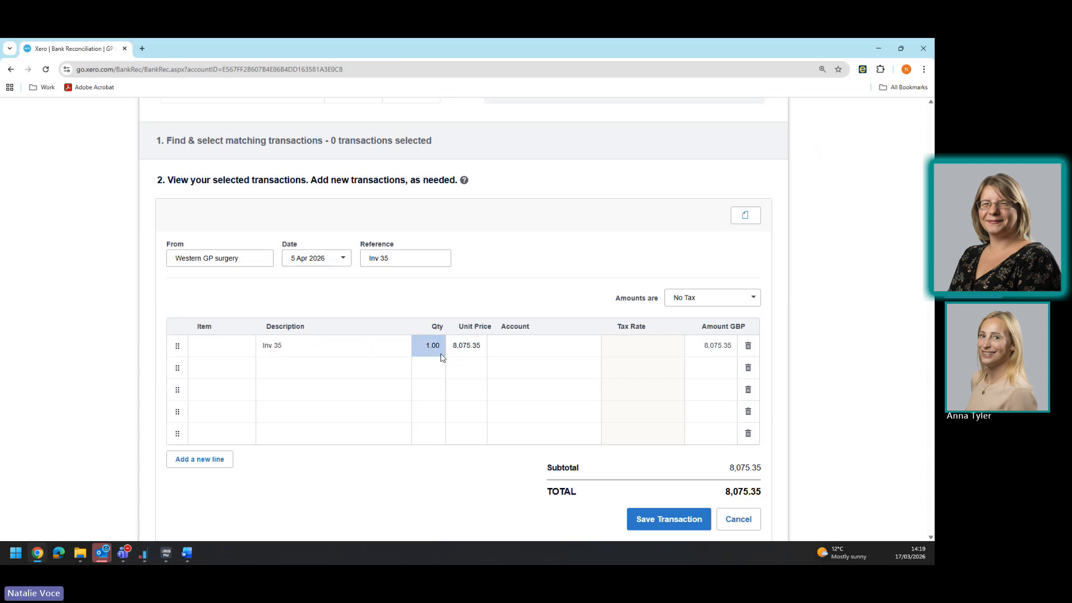
{"action": "key", "text": "Tab"}
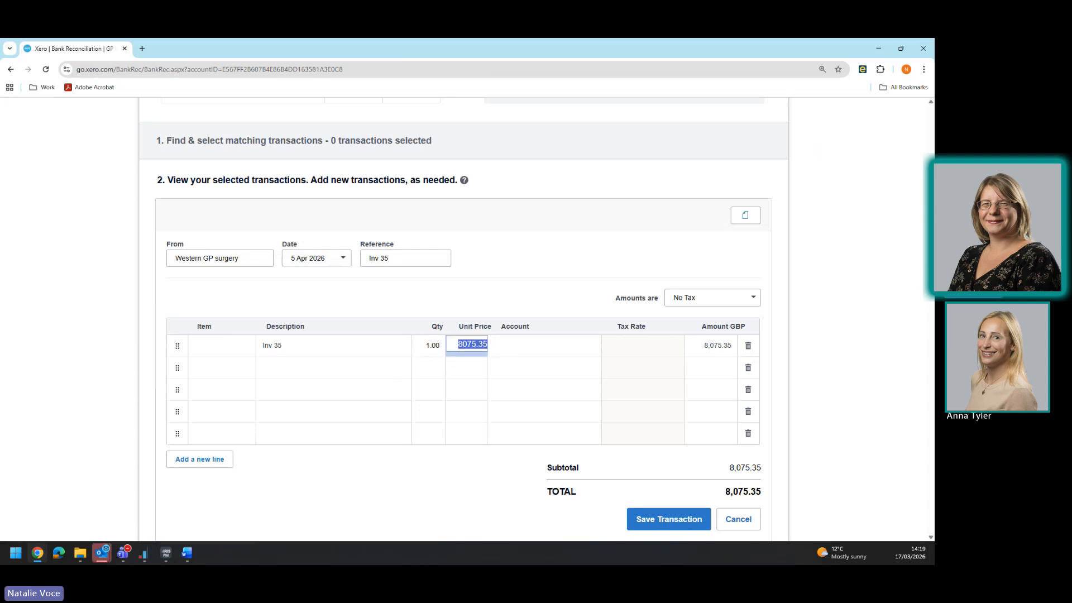
{"action": "type", "text": "7150"}
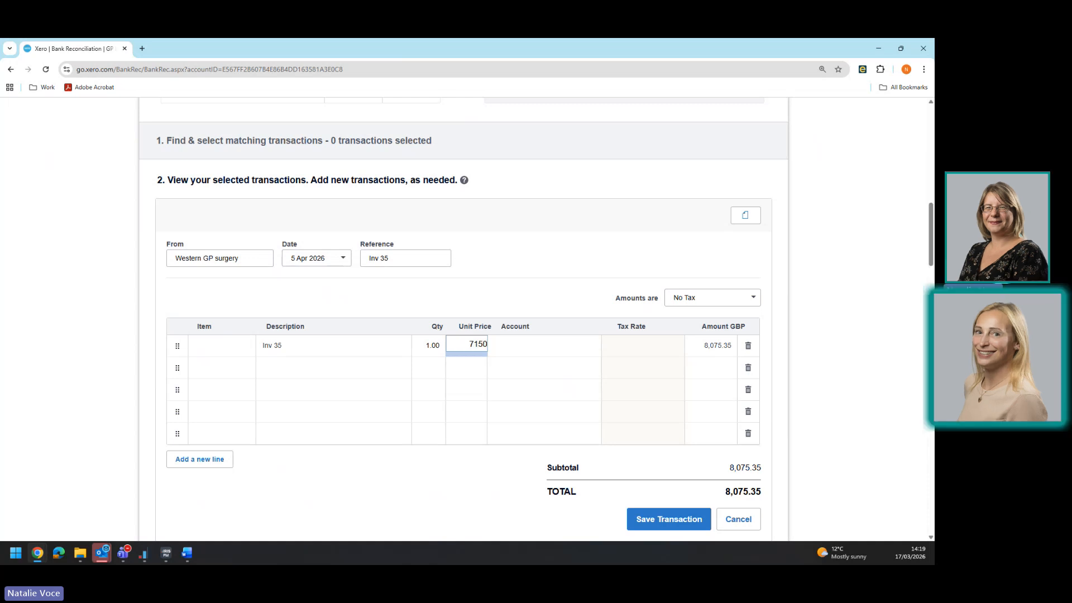
{"action": "key", "text": "Tab"}
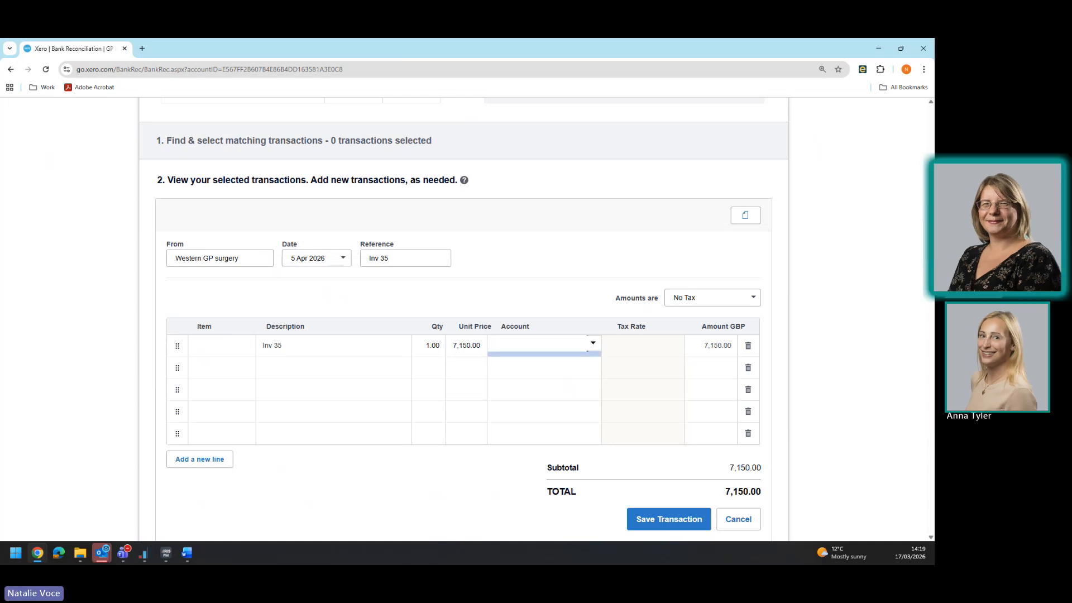
Step: Code the Inv 35 line of the Western GP surgery transaction to account 200 - Locum Income
{"action": "left_click", "coordinate": [591, 343]}
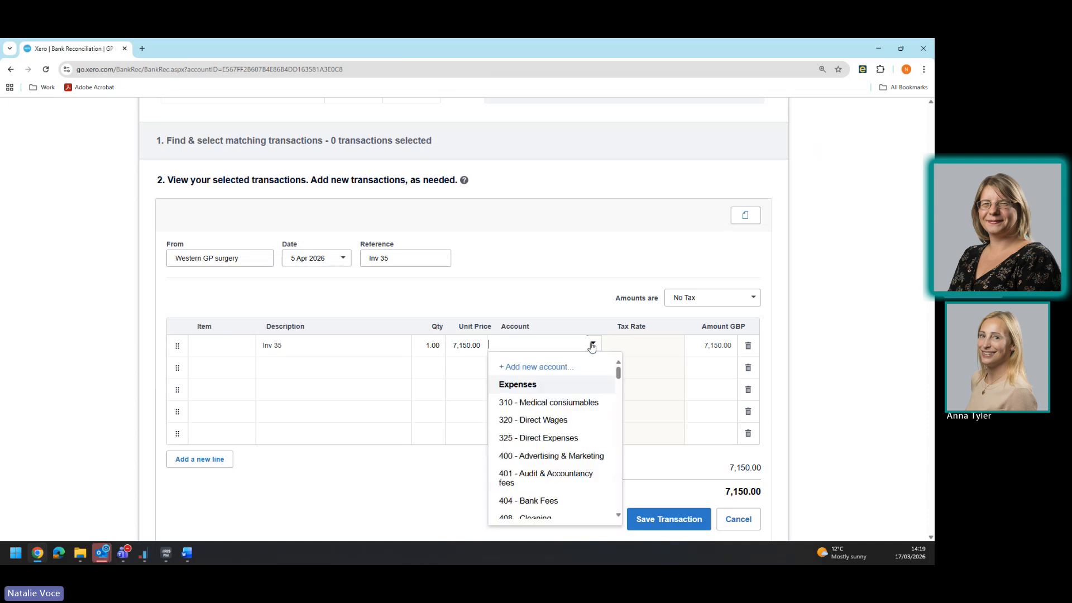
{"action": "type", "text": "locu"}
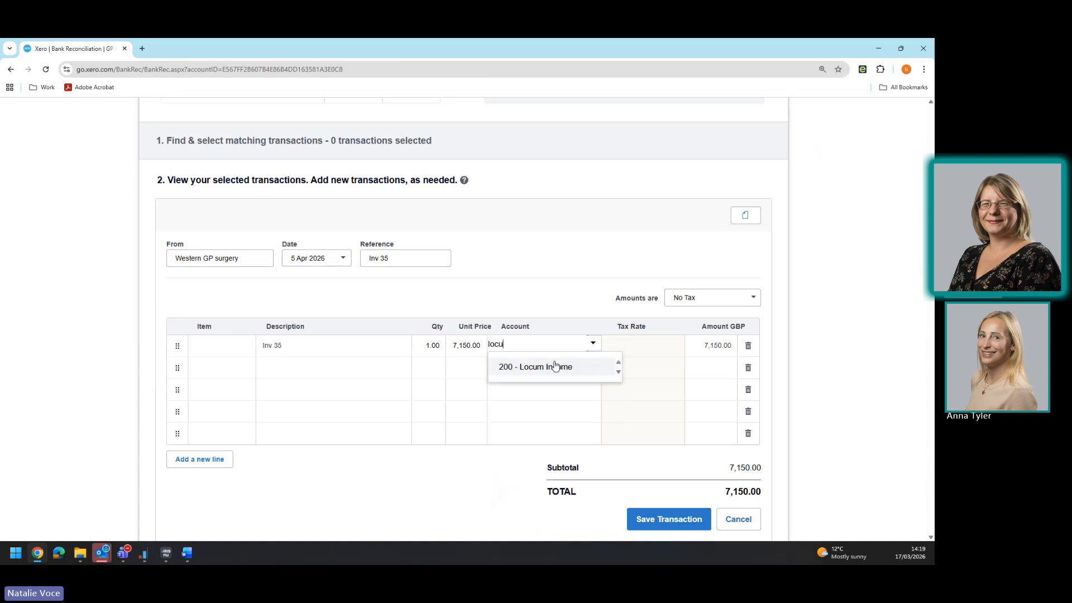
{"action": "left_click", "coordinate": [551, 367]}
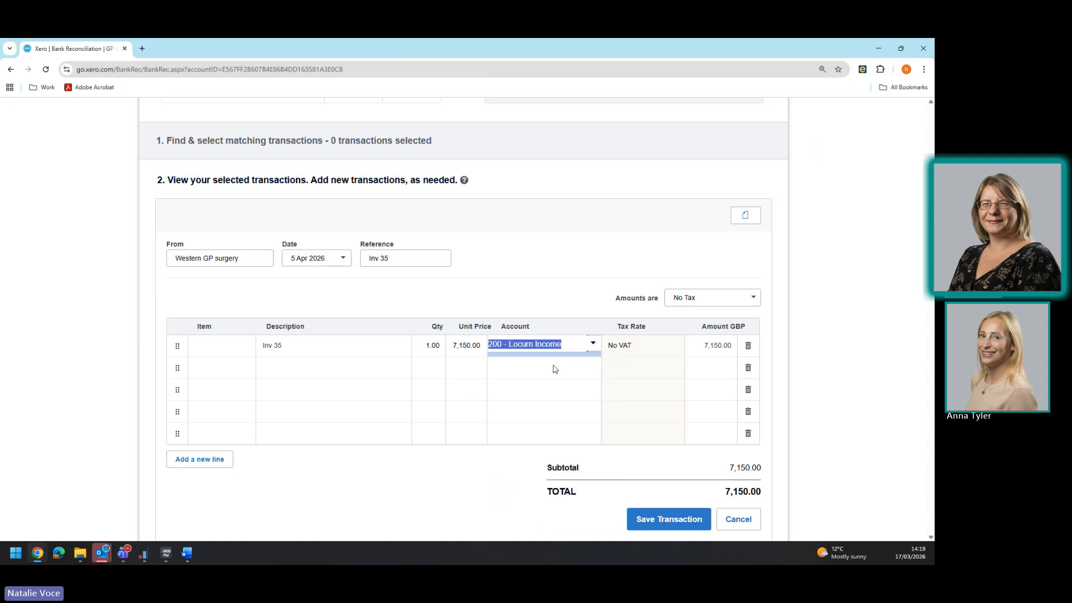
Step: Add a second line described Employer contribution with a unit price of 925.35, coded to account 858 - Pensions Payable
{"action": "left_click", "coordinate": [314, 369]}
{"action": "type", "text": "Emp"}
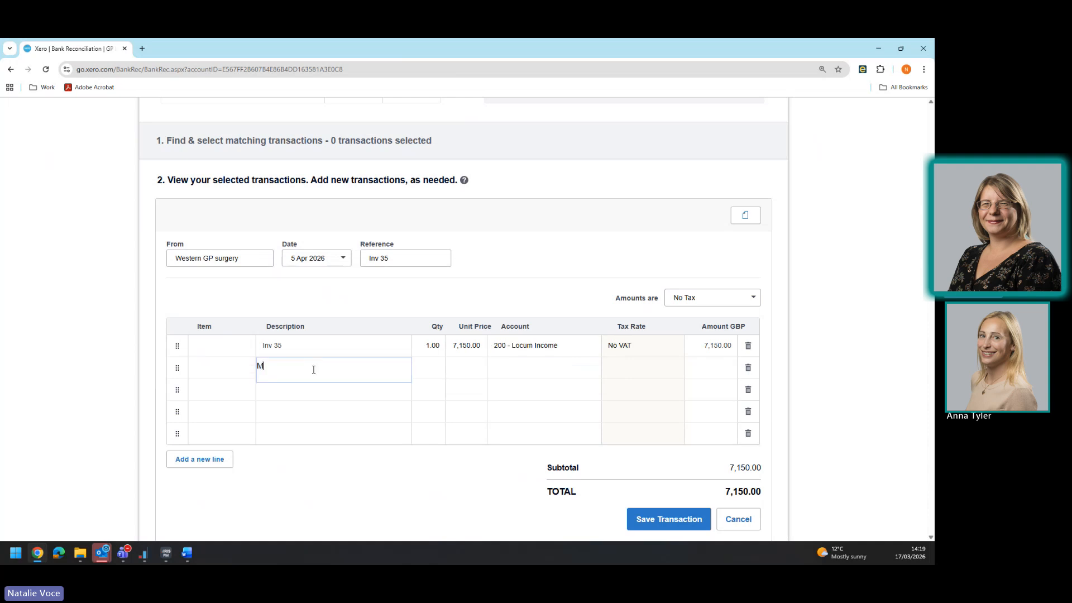
{"action": "key", "text": "BackSpace"}
{"action": "key", "text": "BackSpace"}
{"action": "key", "text": "BackSpace"}
{"action": "type", "text": "Emplo"}
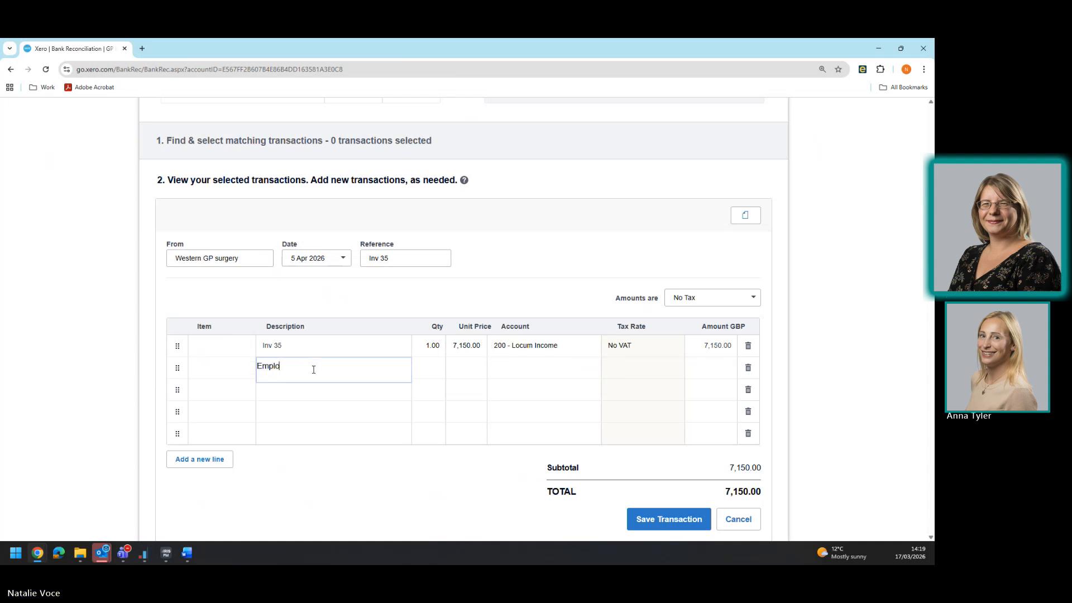
{"action": "type", "text": "yer contribution"}
{"action": "key", "text": "Tab"}
{"action": "key", "text": "Tab"}
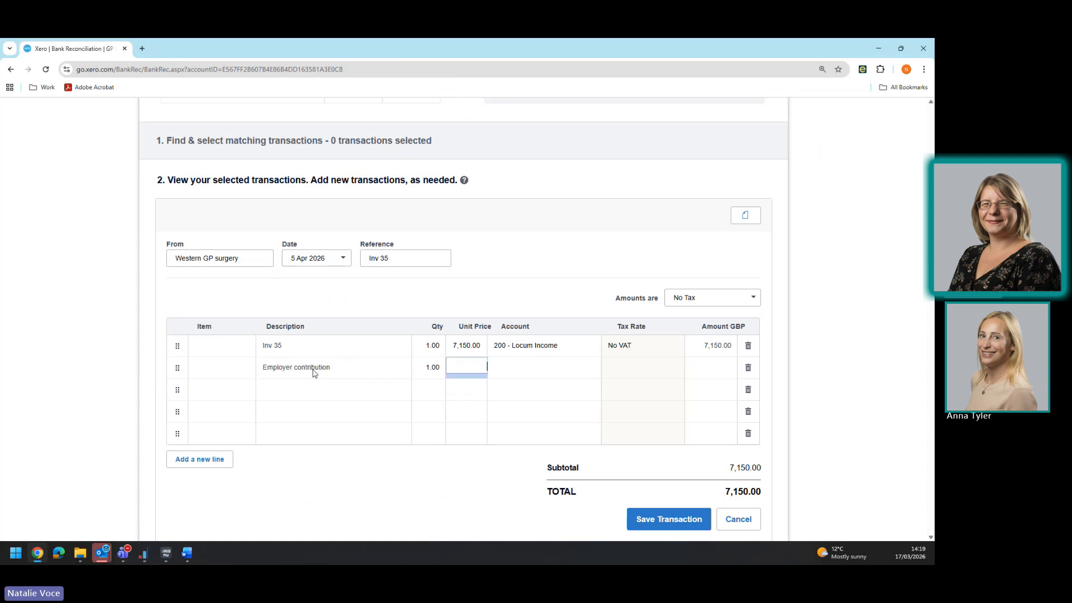
{"action": "type", "text": "925.35"}
{"action": "key", "text": "Tab"}
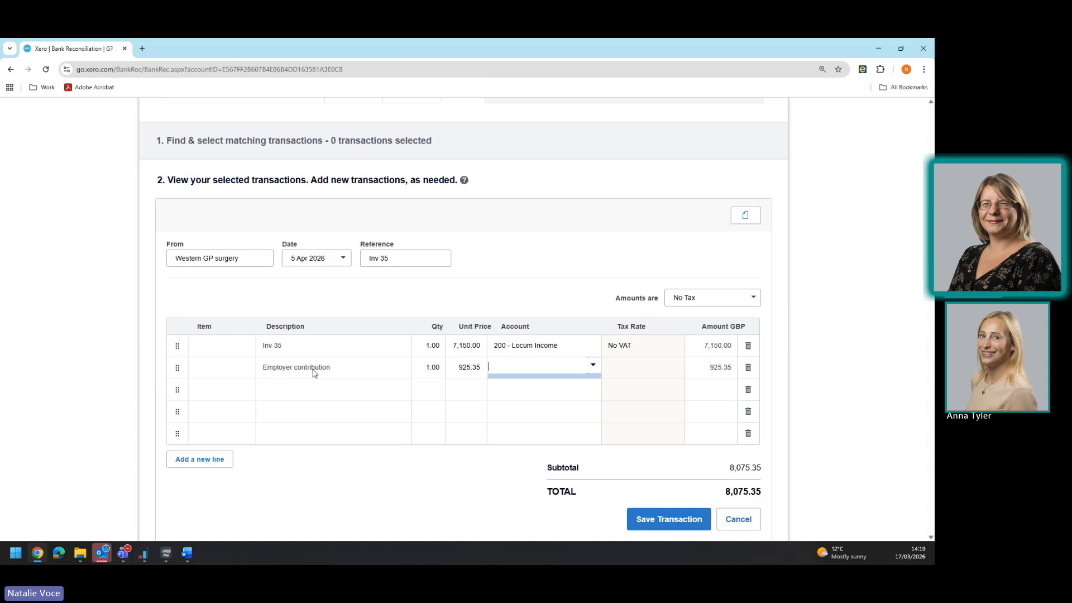
{"action": "type", "text": "858"}
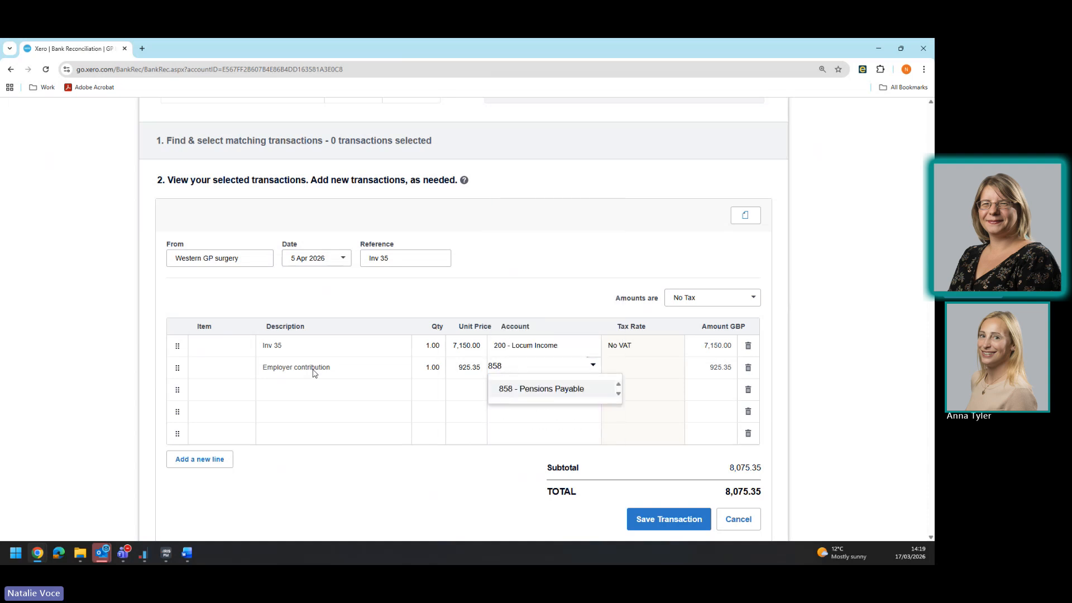
{"action": "left_click", "coordinate": [562, 393]}
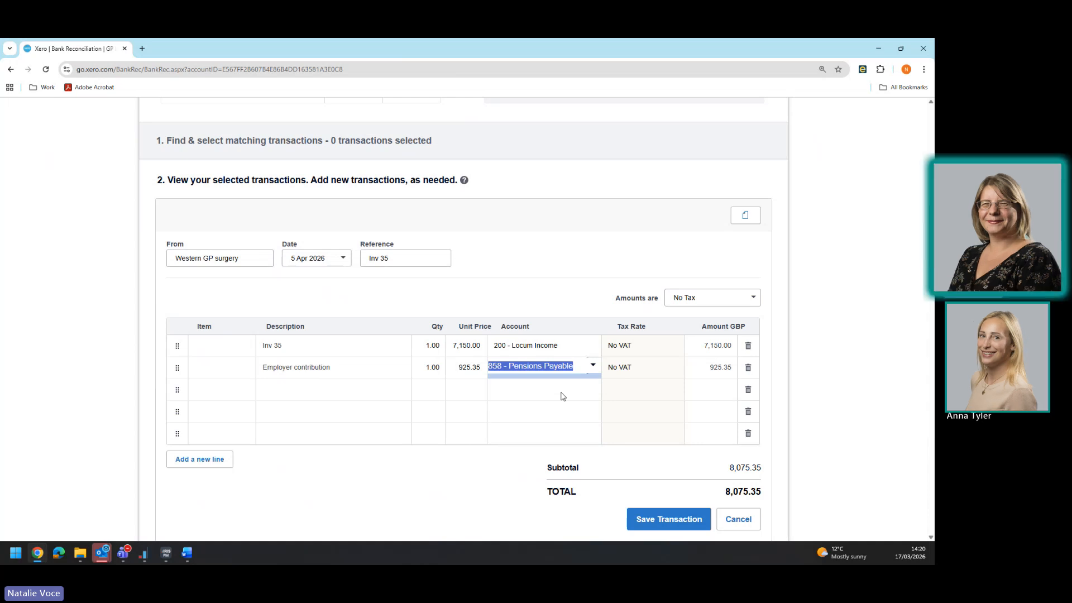
Step: Save the Western GP surgery transaction and reconcile it with the bank statement line
{"action": "scroll", "coordinate": [467, 394], "scroll_direction": "down", "scroll_amount": 2}
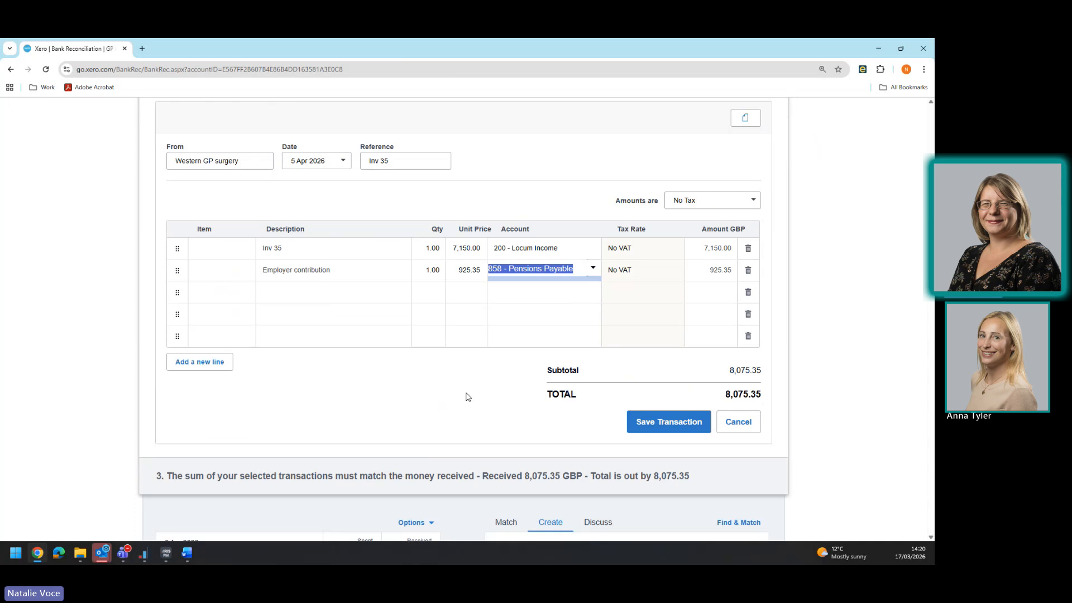
{"action": "left_click", "coordinate": [682, 422]}
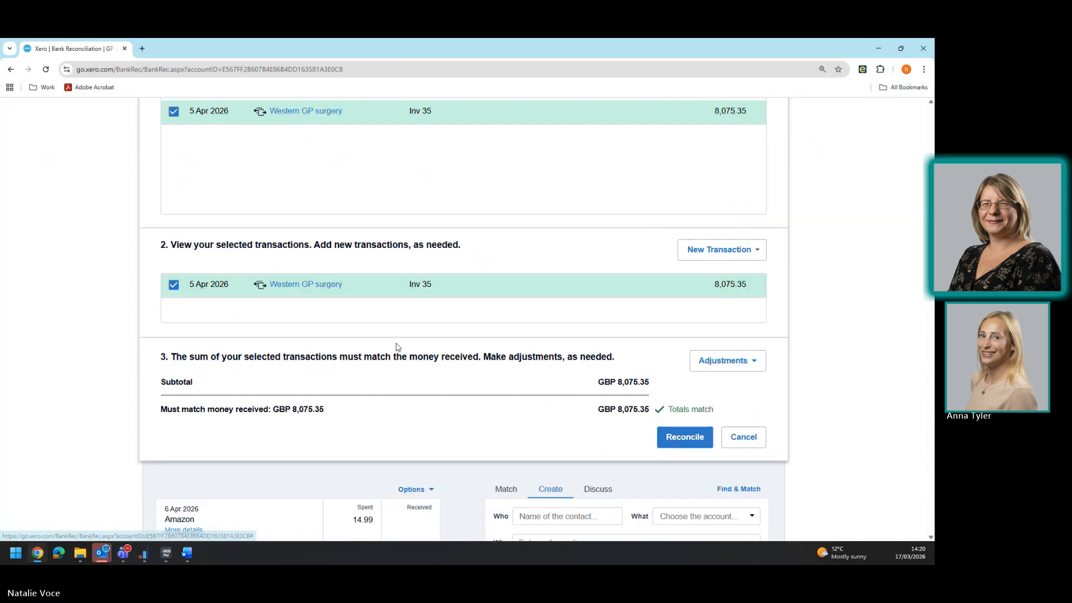
{"action": "left_click", "coordinate": [669, 445]}
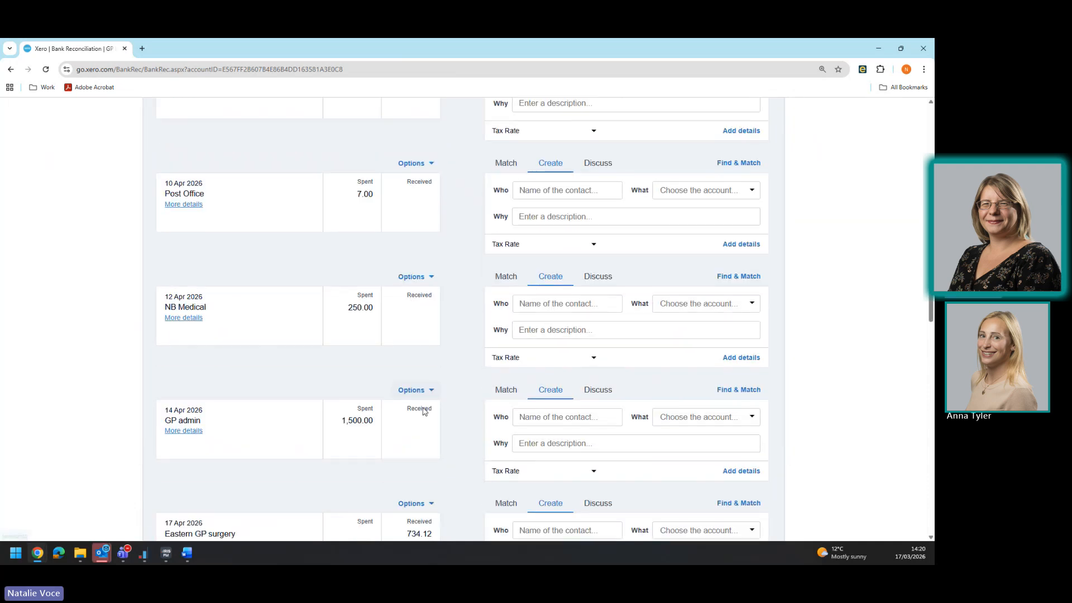
Step: Search the Current account's unreconciled statement lines for Pensio
{"action": "scroll", "coordinate": [428, 409], "scroll_direction": "up", "scroll_amount": 2}
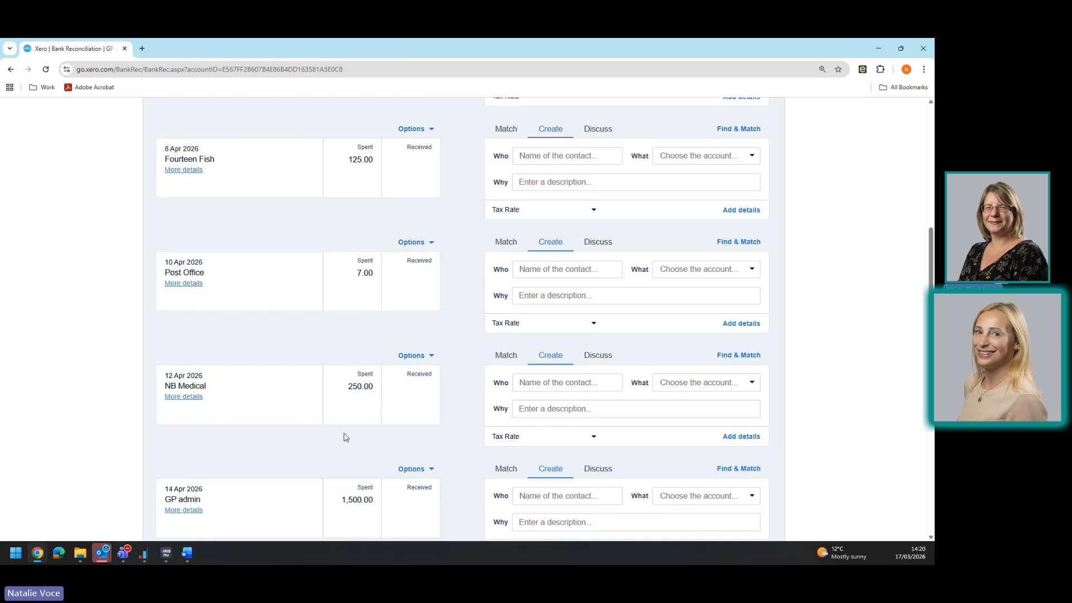
{"action": "scroll", "coordinate": [314, 482], "scroll_direction": "up", "scroll_amount": 5}
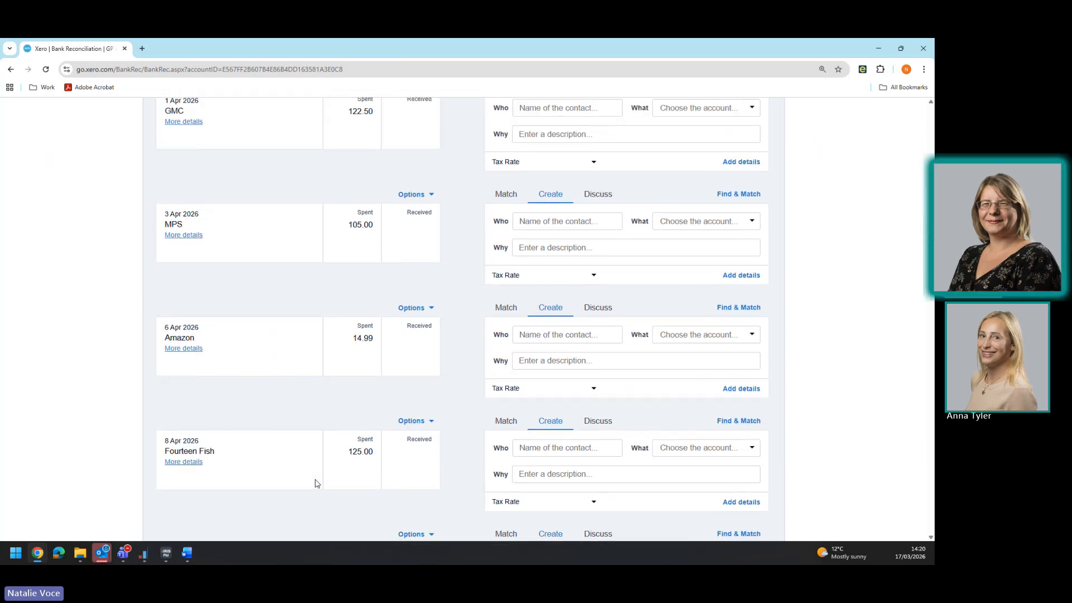
{"action": "scroll", "coordinate": [315, 481], "scroll_direction": "up", "scroll_amount": 5}
{"action": "left_click", "coordinate": [290, 304]}
{"action": "type", "text": "Pe"}
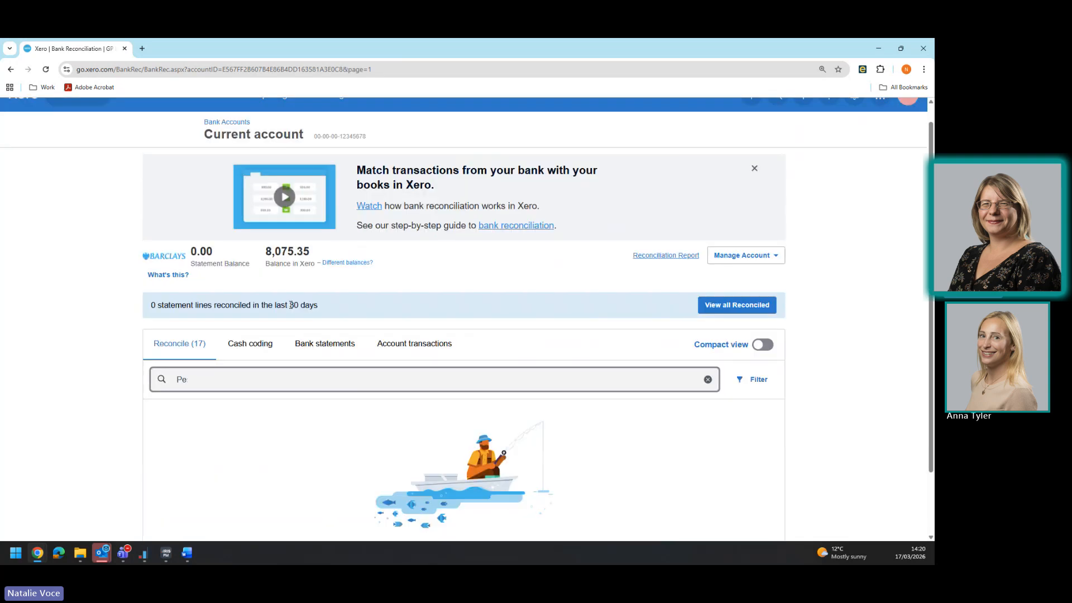
{"action": "type", "text": "nsio"}
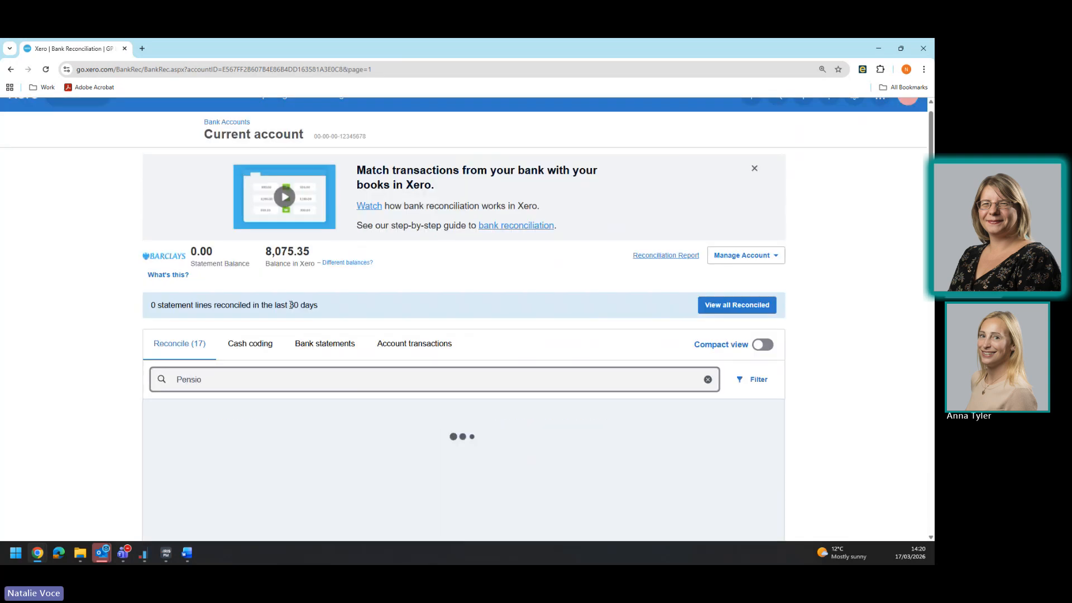
Step: Open the detailed transaction entry for the 6 May 2026 NHS Pensions payment and set its reference to April 26
{"action": "scroll", "coordinate": [275, 313], "scroll_direction": "down", "scroll_amount": 2}
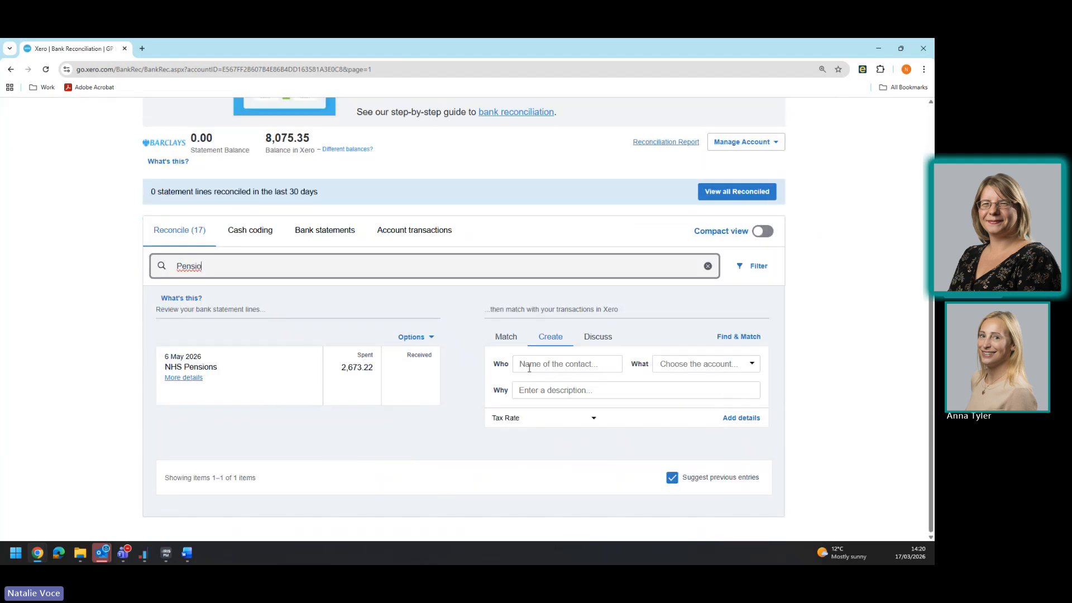
{"action": "left_click", "coordinate": [741, 417]}
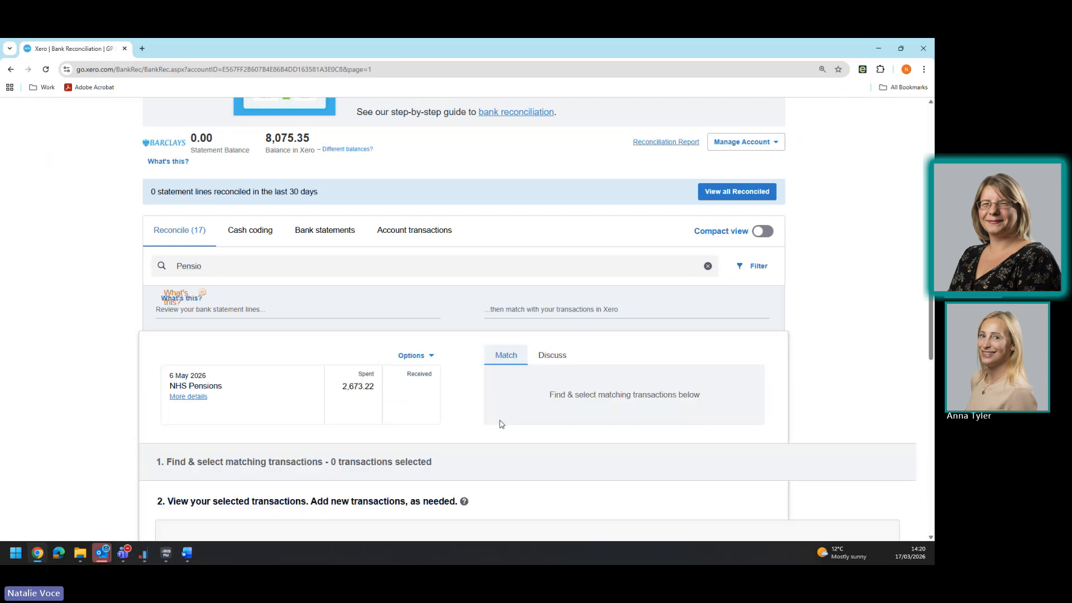
{"action": "scroll", "coordinate": [501, 424], "scroll_direction": "down", "scroll_amount": 1}
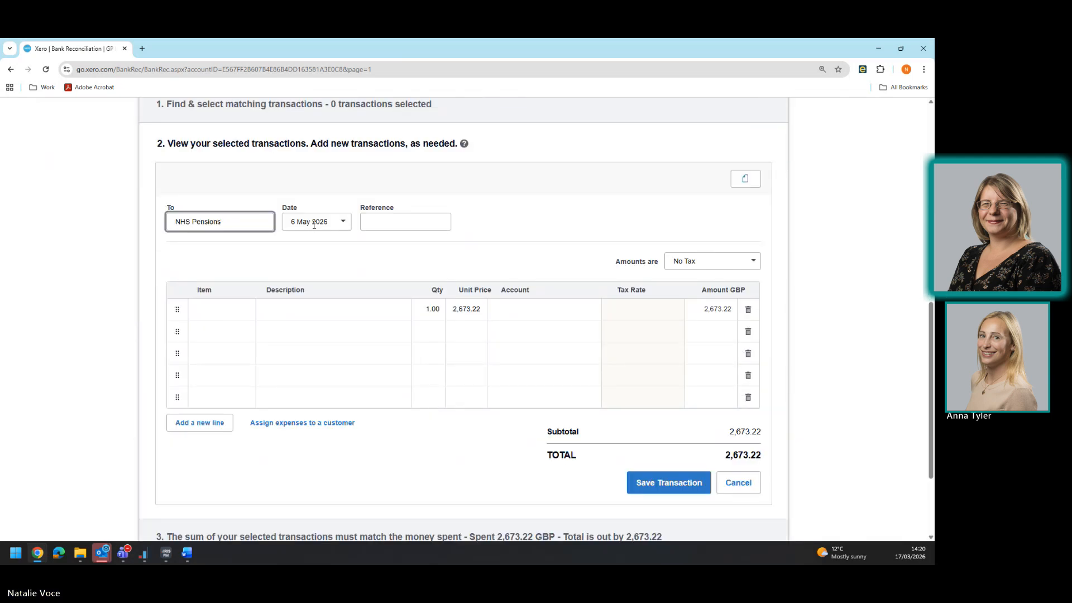
{"action": "left_click", "coordinate": [416, 226]}
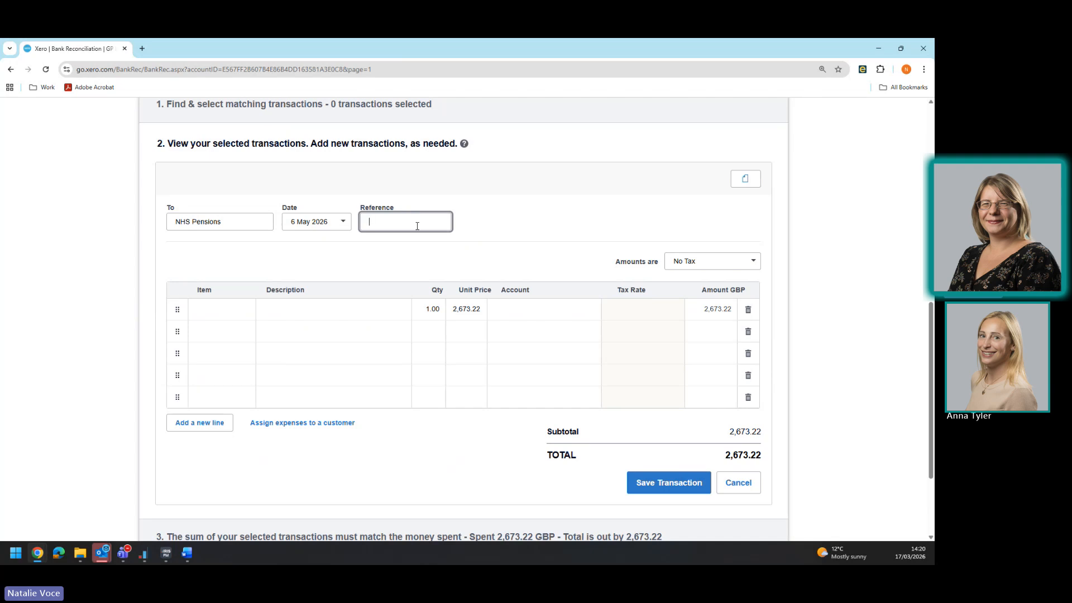
{"action": "type", "text": "Ape"}
{"action": "type", "text": "i"}
{"action": "key", "text": "BackSpace"}
{"action": "key", "text": "BackSpace"}
{"action": "type", "text": "ril 26"}
Step: Enter the description Pensions contributions for April 26 in the first line of the NHS Pensions transaction, keeping its quantity and unit price
{"action": "left_click", "coordinate": [285, 314]}
{"action": "type", "text": "Pensions"}
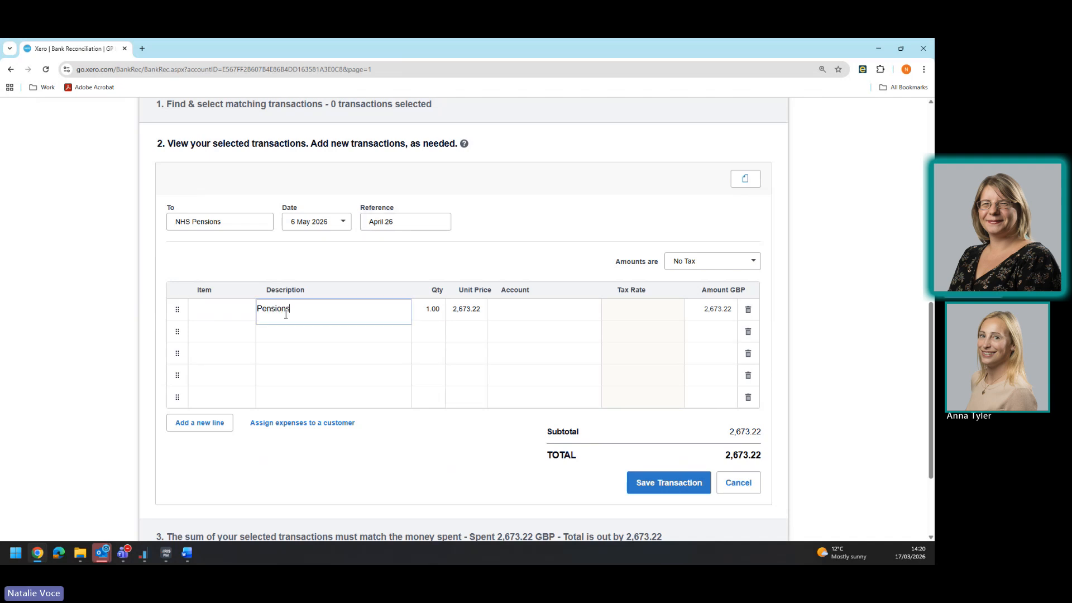
{"action": "type", "text": " contributions "}
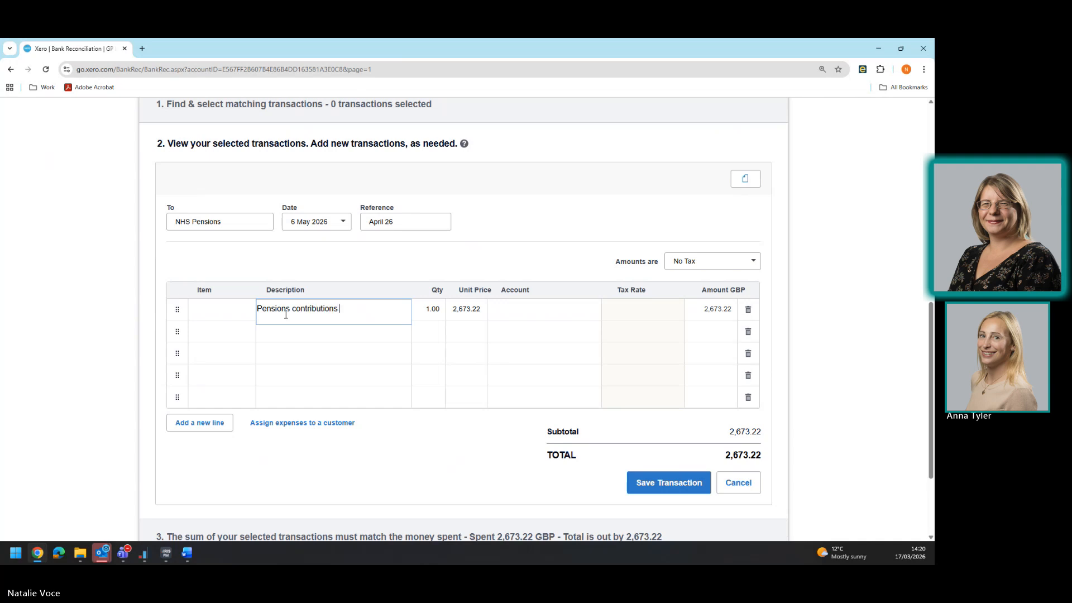
{"action": "type", "text": "for April 26"}
{"action": "key", "text": "Tab"}
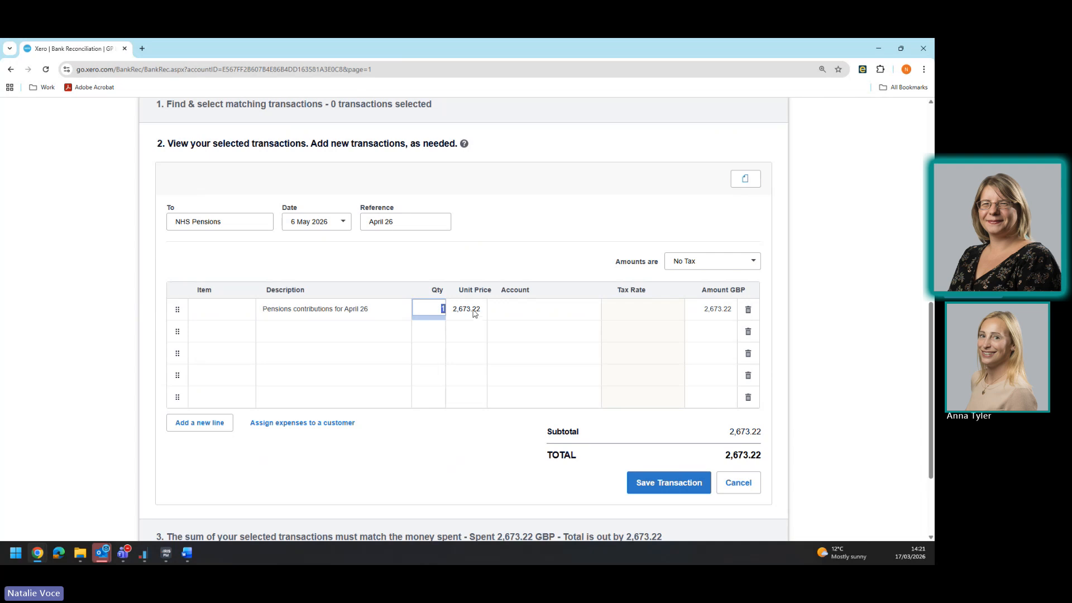
{"action": "key", "text": "Tab"}
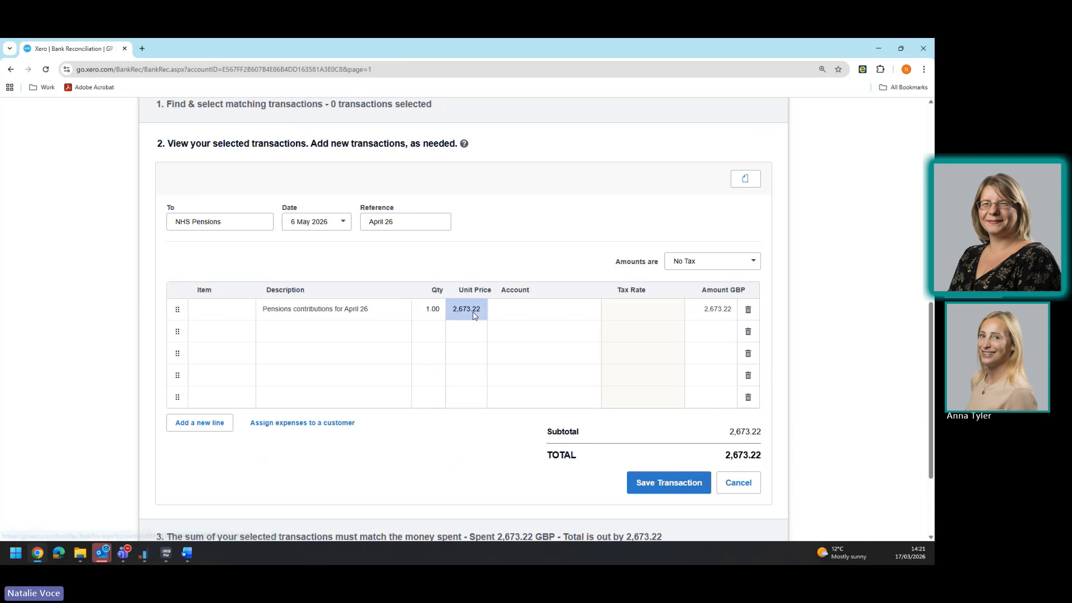
Step: Code the pensions contributions line to account 858 - Pensions Payable
{"action": "left_click", "coordinate": [534, 313]}
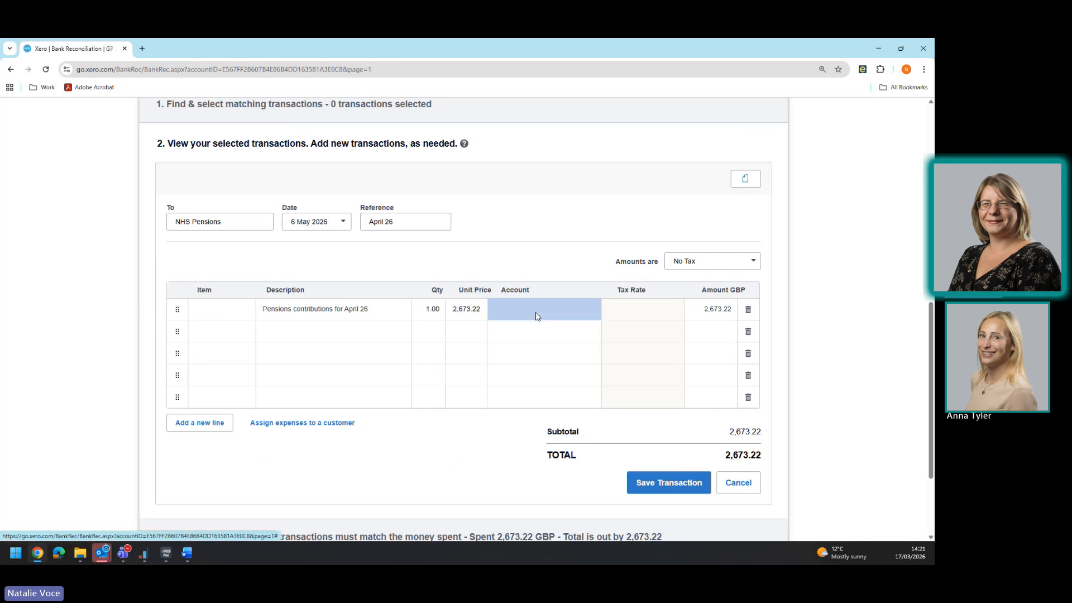
{"action": "type", "text": "8"}
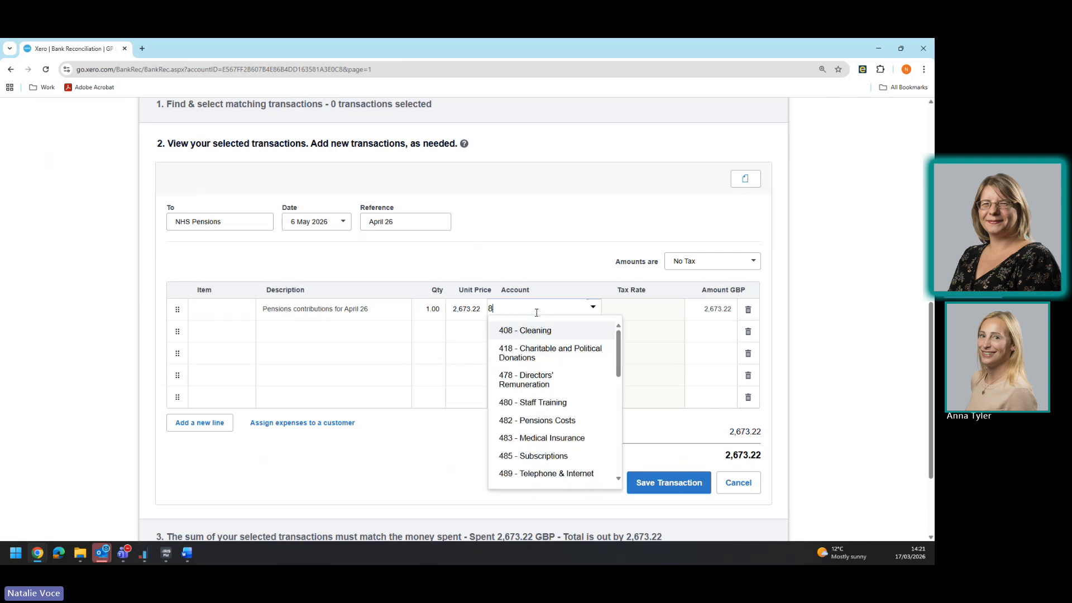
{"action": "type", "text": "58"}
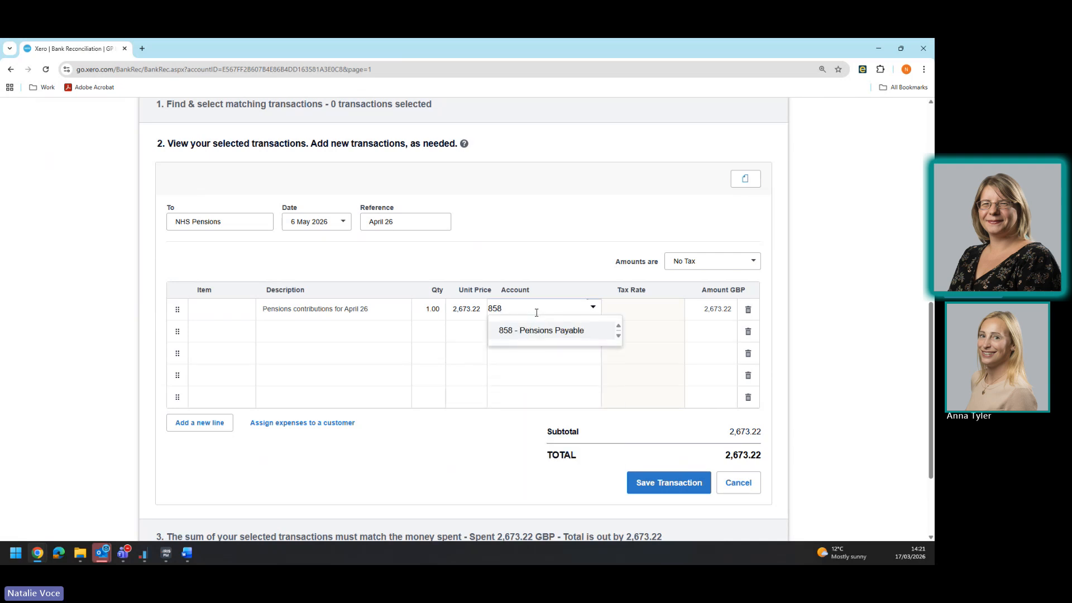
{"action": "left_click", "coordinate": [528, 334]}
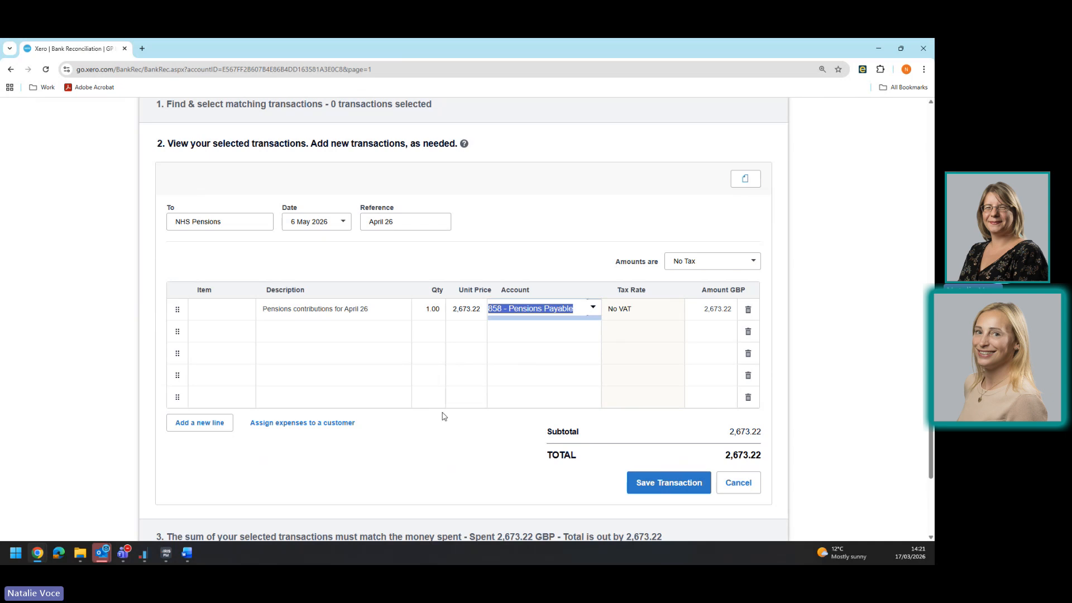
Step: View the related files options for the NHS Pensions transaction, then close them without attaching a file
{"action": "left_click", "coordinate": [519, 207]}
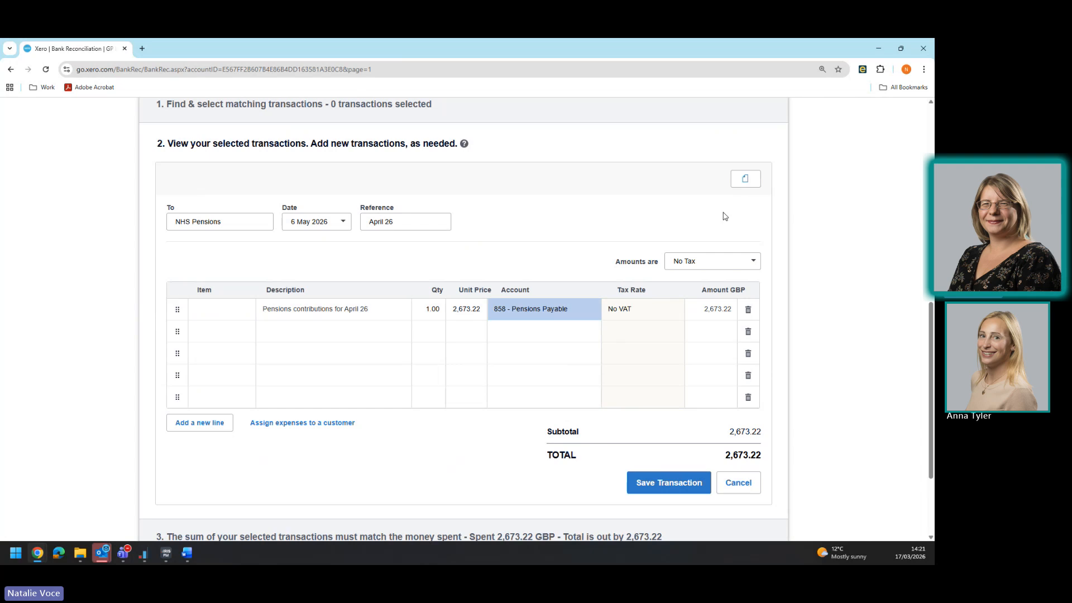
{"action": "left_click", "coordinate": [747, 177]}
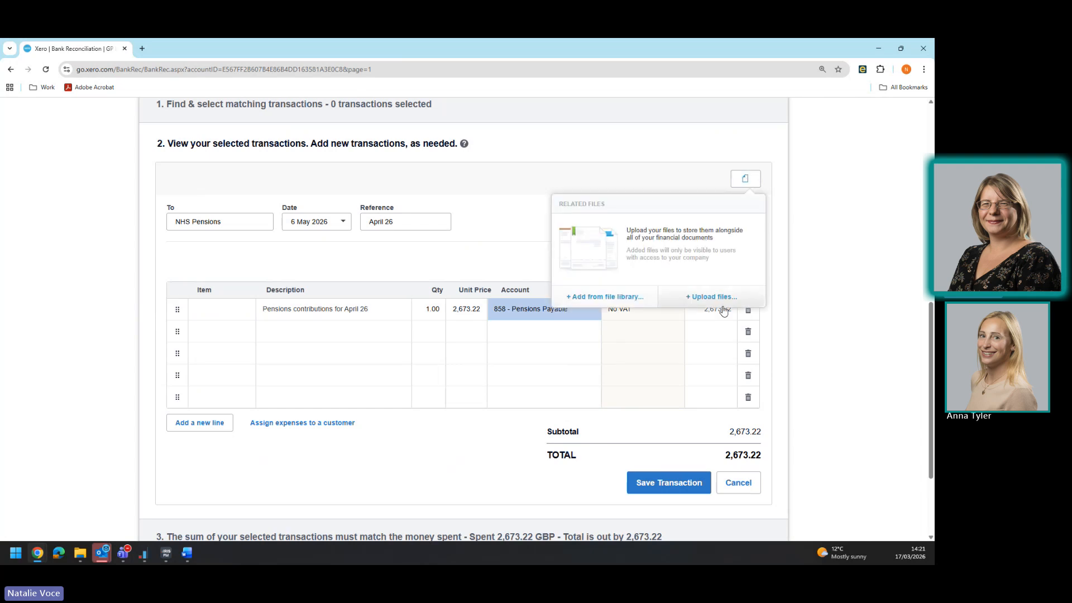
{"action": "left_click", "coordinate": [595, 172]}
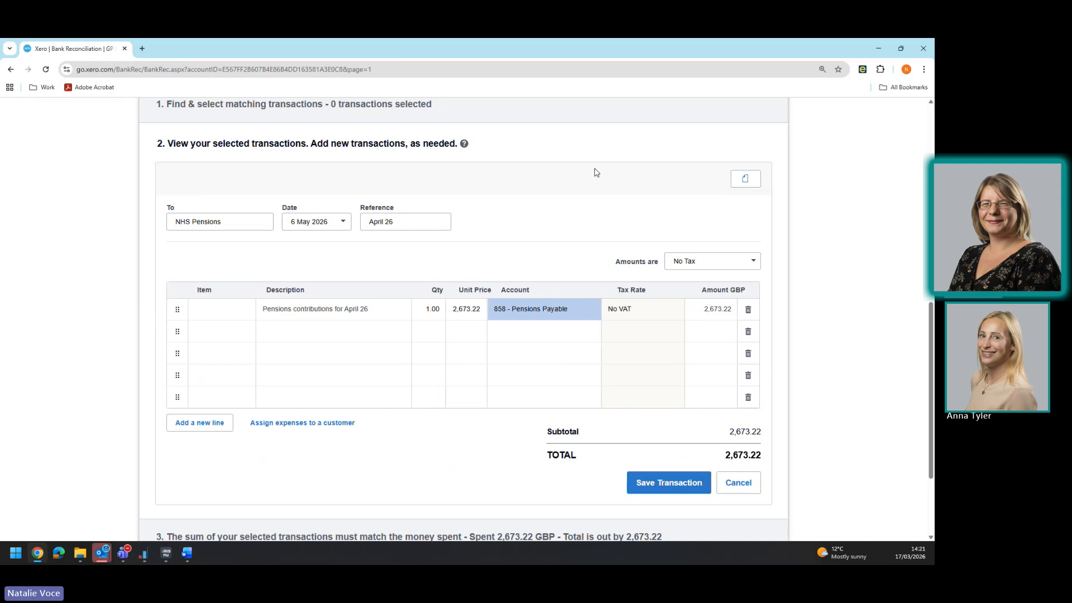